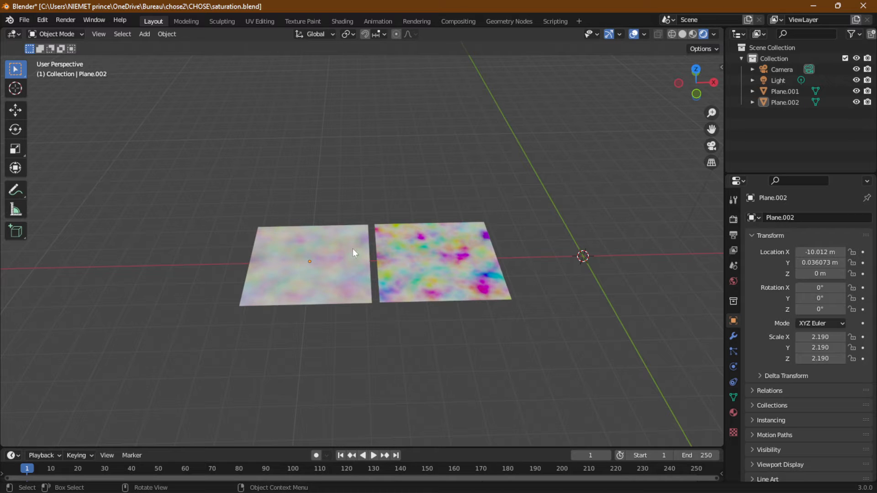
# - Start a new General file, discarding the unsaved changes to the current one
pyautogui.click(26, 19)
pyautogui.moveTo(39, 33)
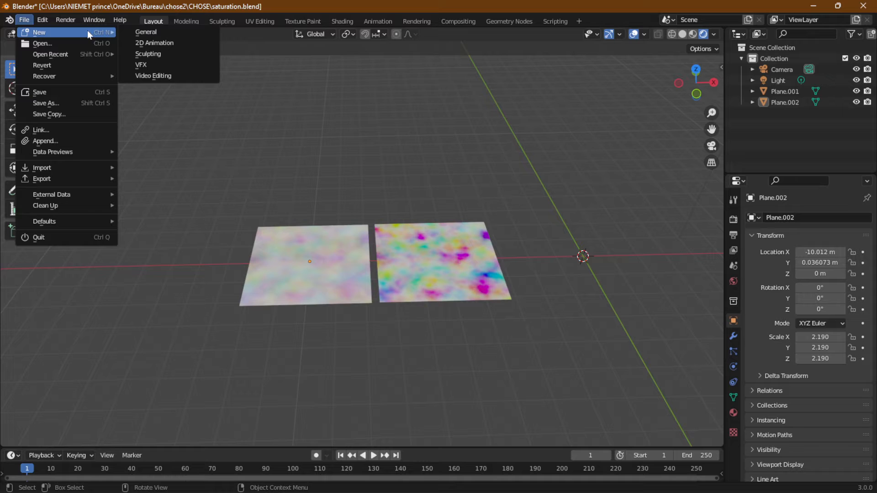
pyautogui.click(156, 34)
pyautogui.click(461, 272)
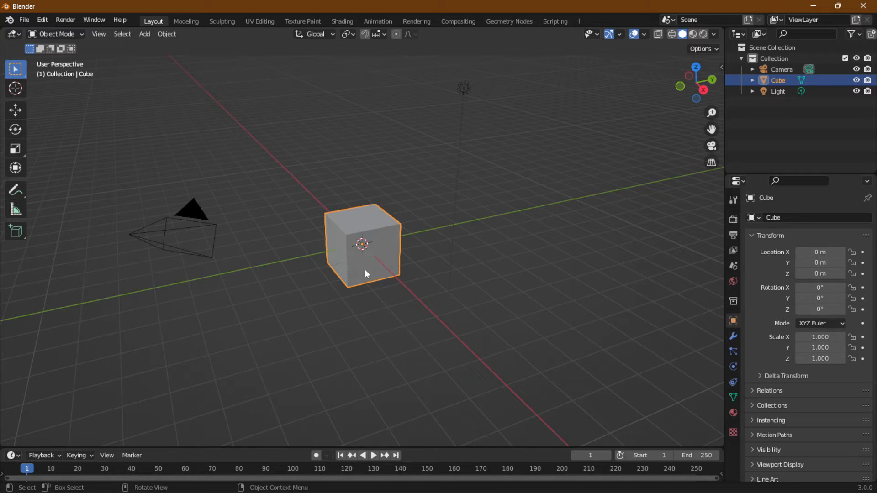
# - Add a plane mesh at the origin, scale it uniformly to about 7.9, and deselect it
pyautogui.click(165, 34)
pyautogui.moveTo(155, 46)
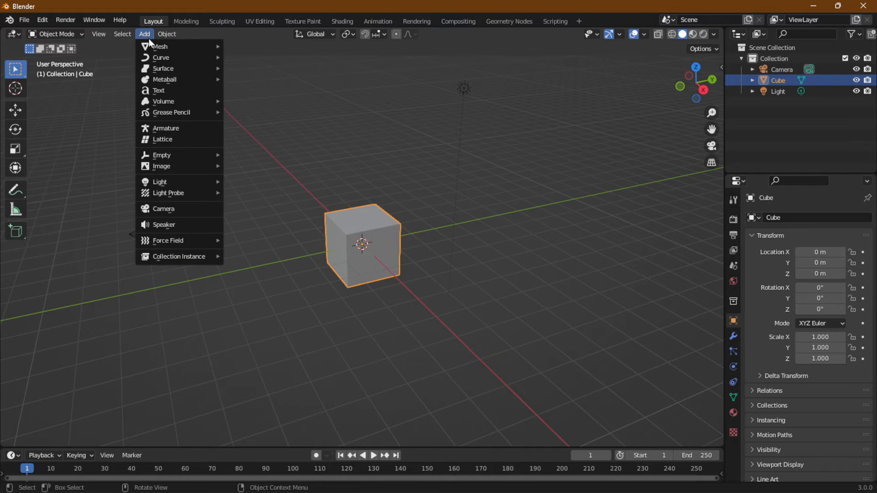
pyautogui.click(247, 48)
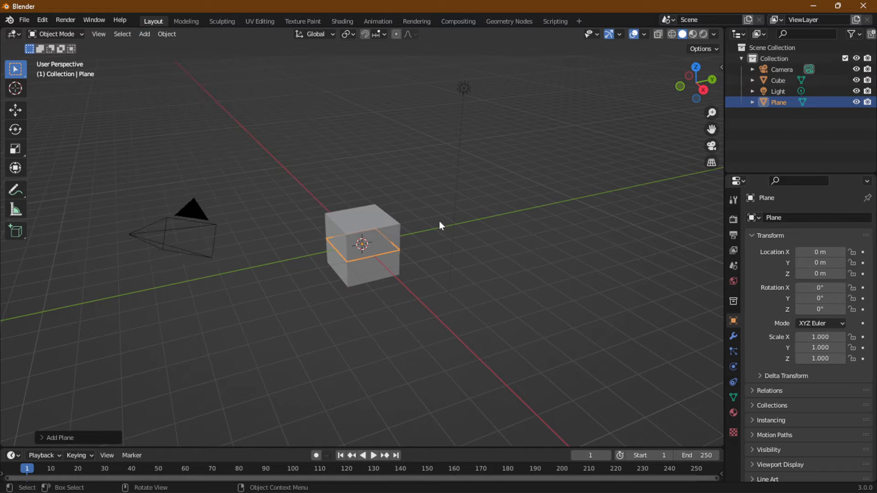
pyautogui.press('s')
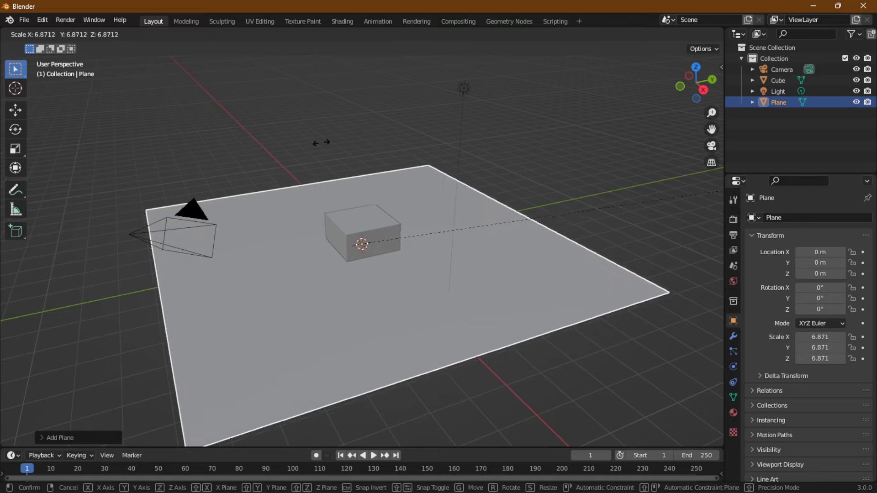
pyautogui.click(390, 117)
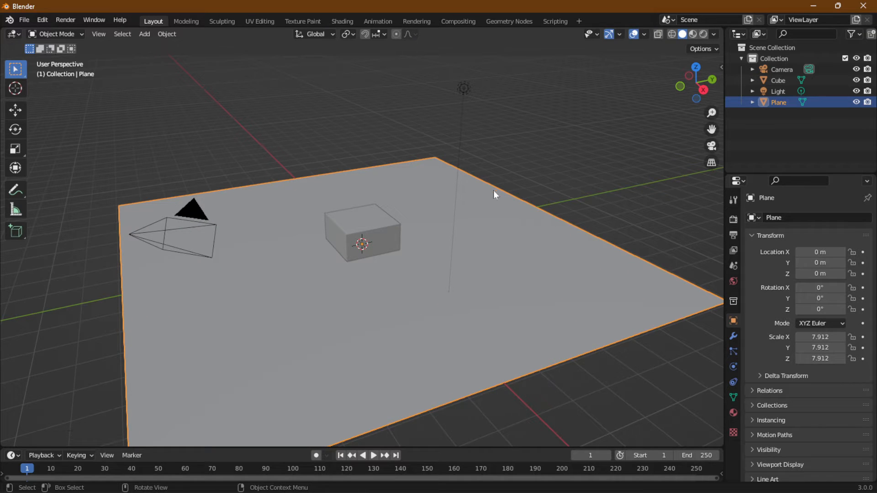
pyautogui.click(515, 155)
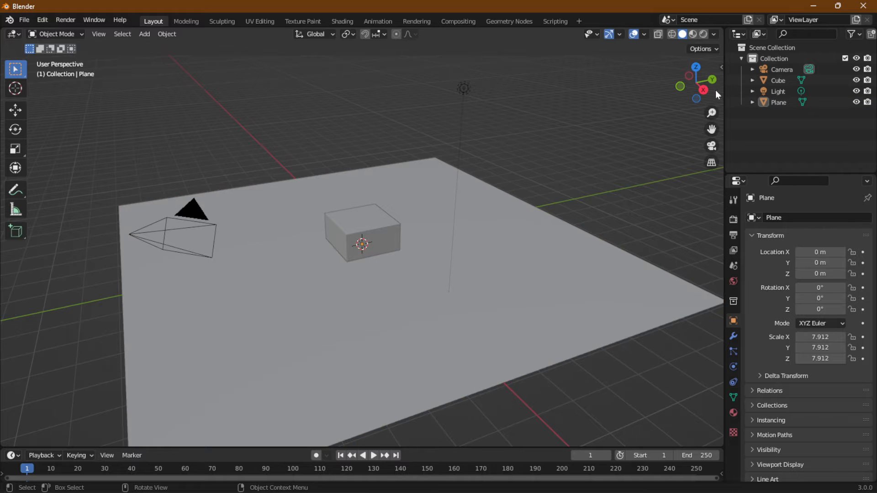
# - Switch to the Shading workspace and show the 3D view in Rendered shading
pyautogui.click(703, 35)
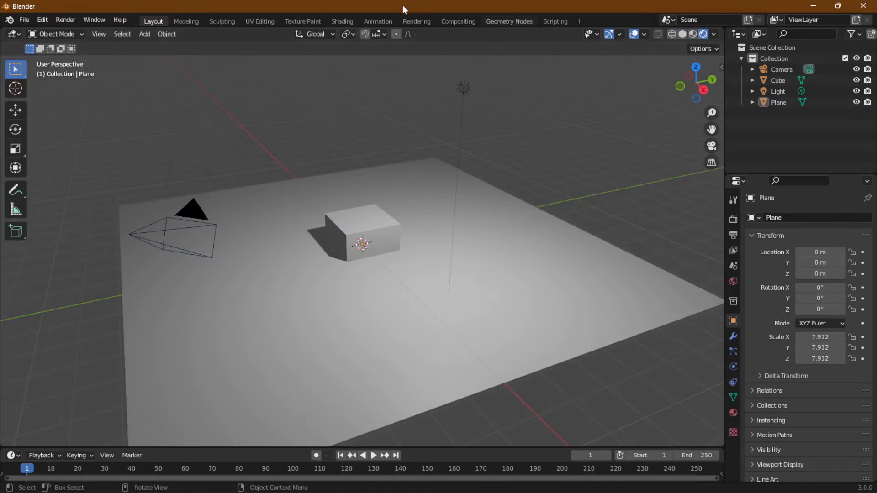
pyautogui.click(342, 22)
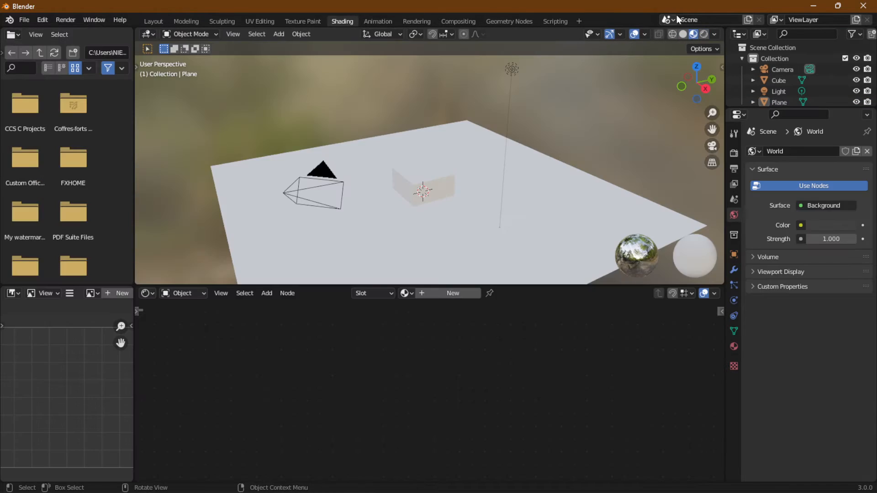
pyautogui.click(704, 34)
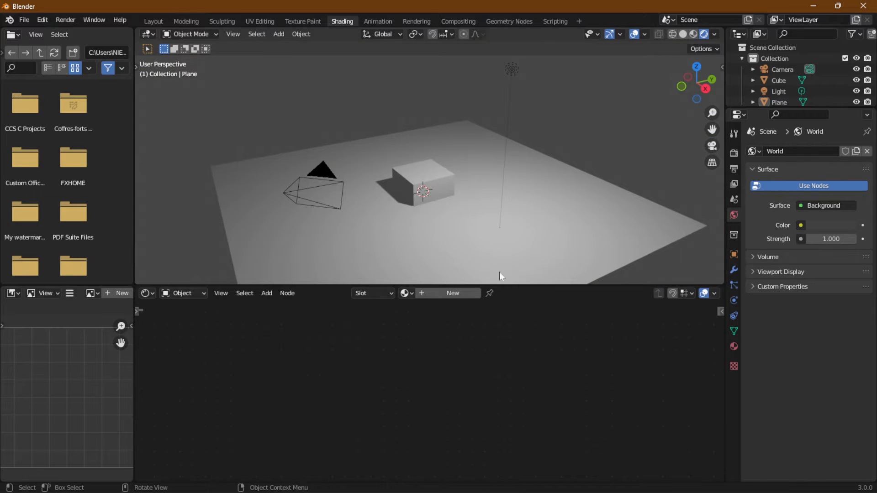
# - Replace the cube's existing material with a new one
pyautogui.click(423, 182)
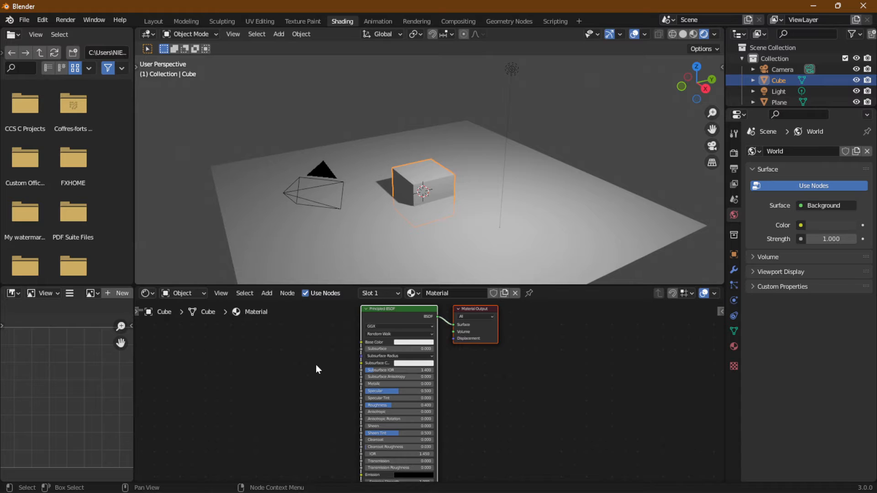
pyautogui.moveTo(315, 366); pyautogui.dragTo(400, 373, button='middle')
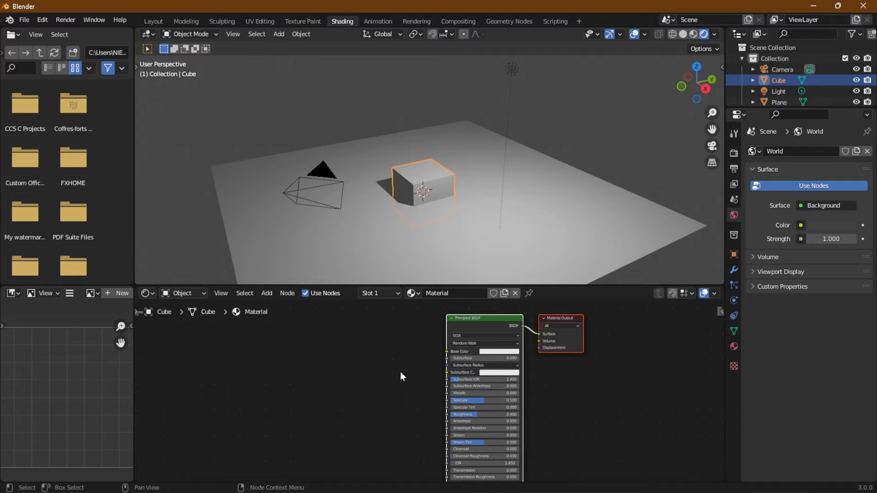
pyautogui.click(516, 294)
pyautogui.click(461, 296)
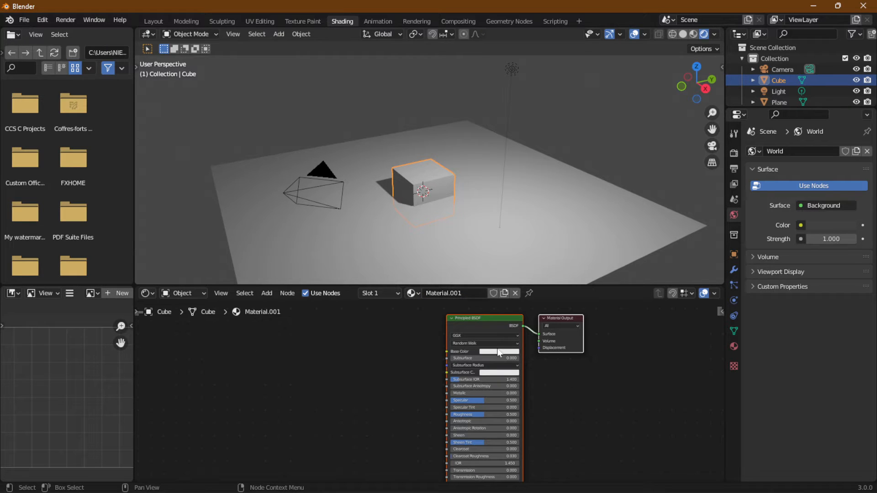
# - Add a Hue/Saturation node beside the Principled BSDF and link its Color output to Base Color
pyautogui.click(263, 294)
pyautogui.moveTo(273, 364)
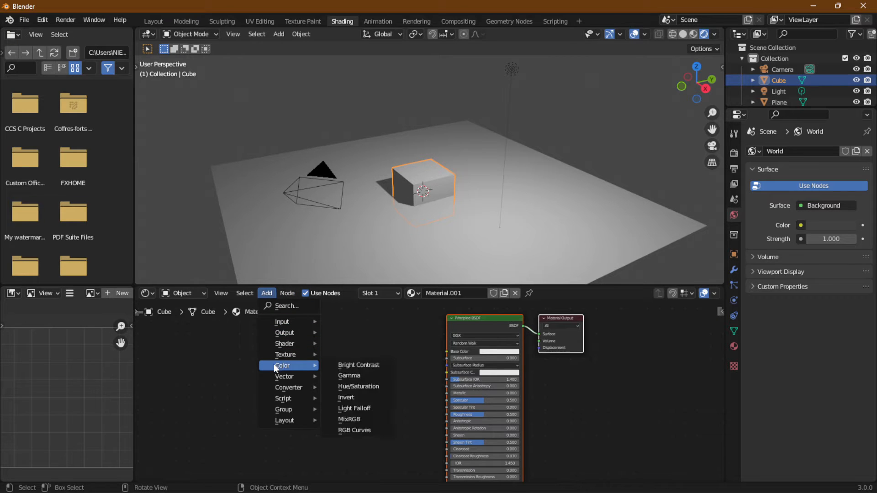
pyautogui.click(380, 386)
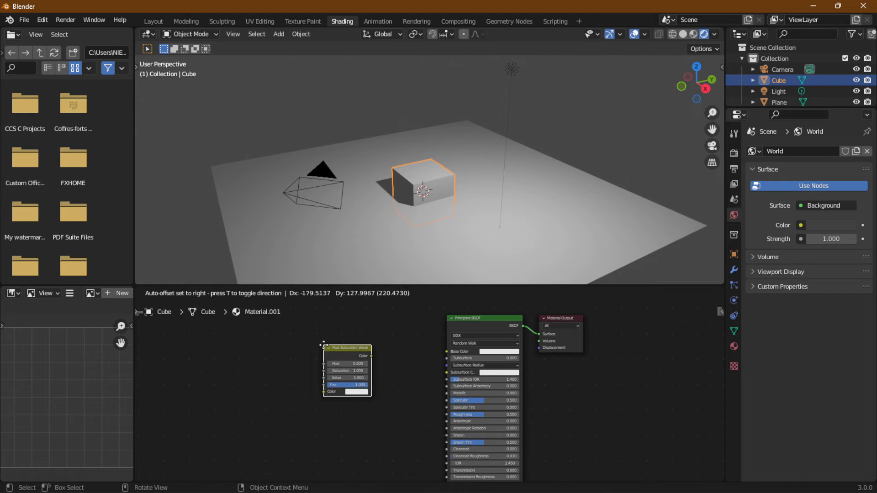
pyautogui.click(347, 355)
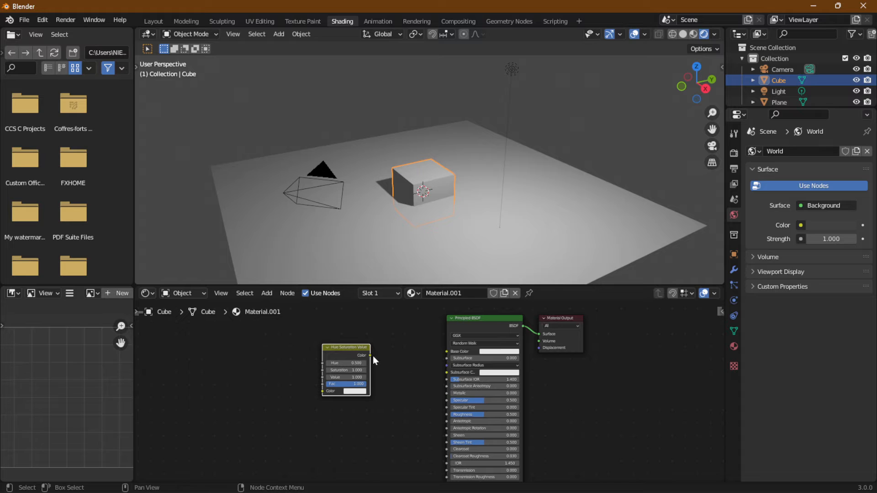
pyautogui.moveTo(368, 355); pyautogui.dragTo(447, 352)
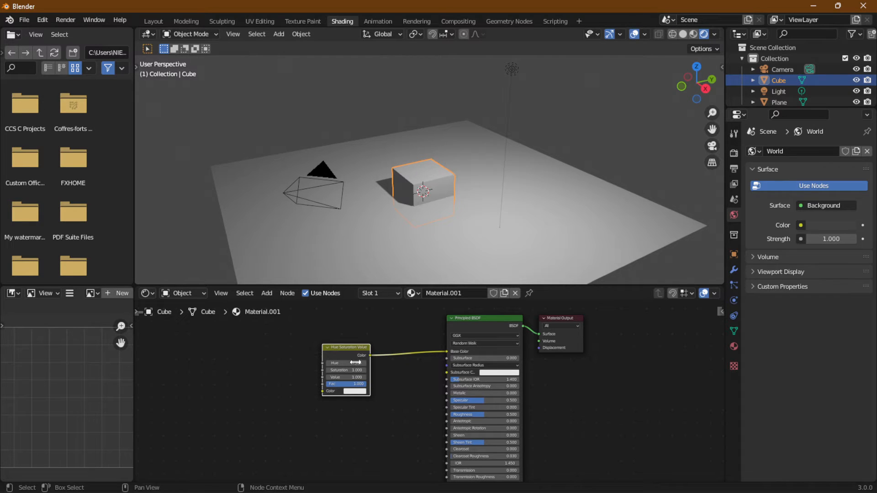
# - Set the Hue Saturation Value node's Hue to 0 and disconnect its Color output from Base Color
pyautogui.scroll(3, 398, 402)
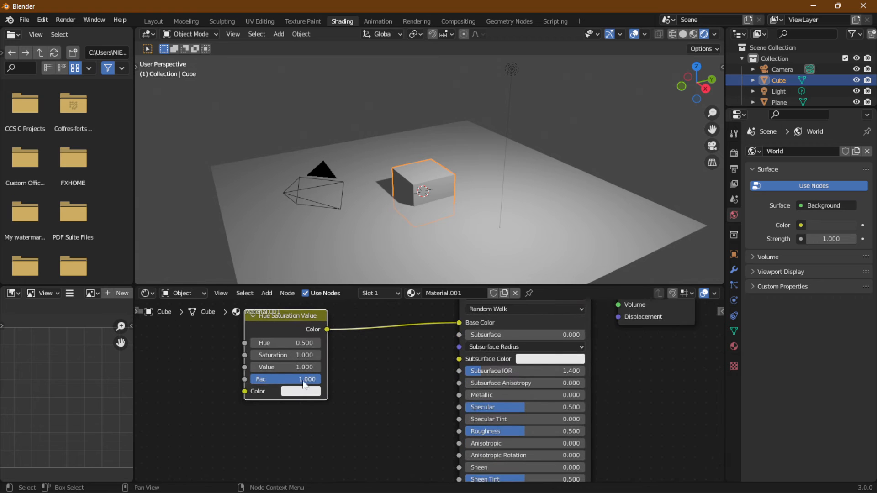
pyautogui.moveTo(275, 343); pyautogui.dragTo(315, 343)
pyautogui.moveTo(459, 323); pyautogui.dragTo(347, 340)
pyautogui.scroll(-2, 382, 340)
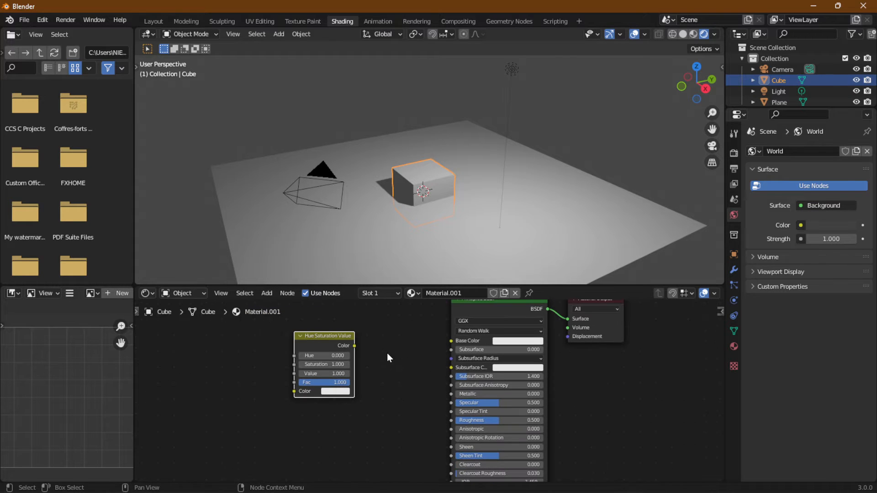
pyautogui.moveTo(409, 340); pyautogui.dragTo(456, 348, button='middle')
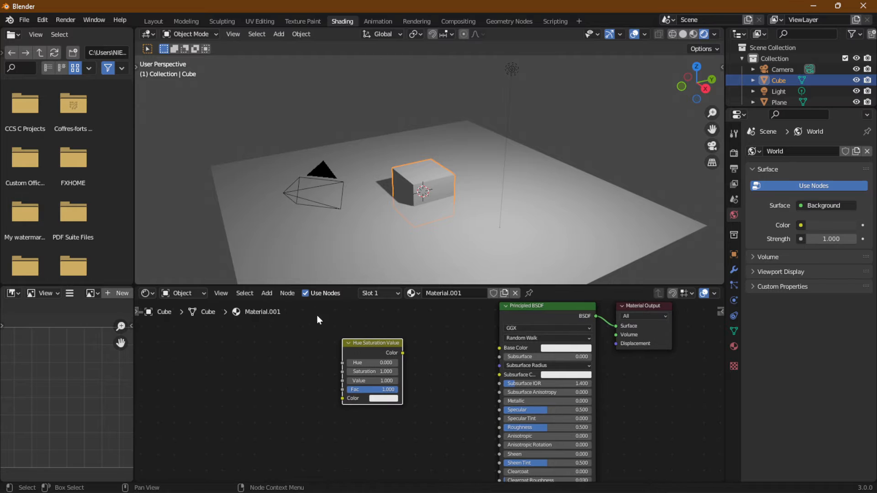
# - Add a Noise Texture node before the Hue Saturation Value node and space the two nodes apart
pyautogui.click(267, 295)
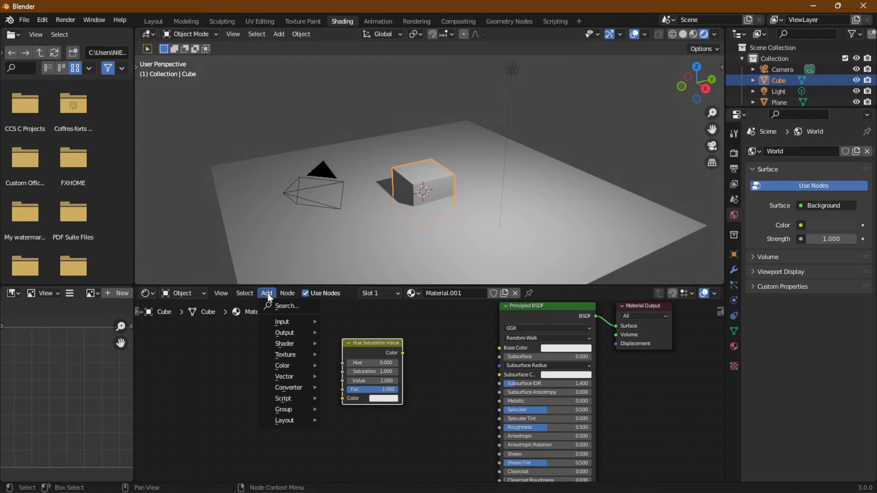
pyautogui.moveTo(278, 352)
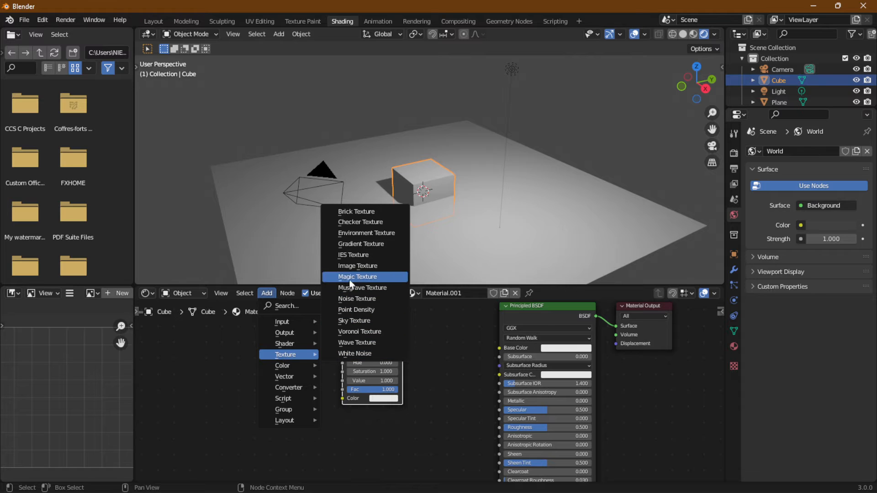
pyautogui.click(373, 299)
pyautogui.click(256, 347)
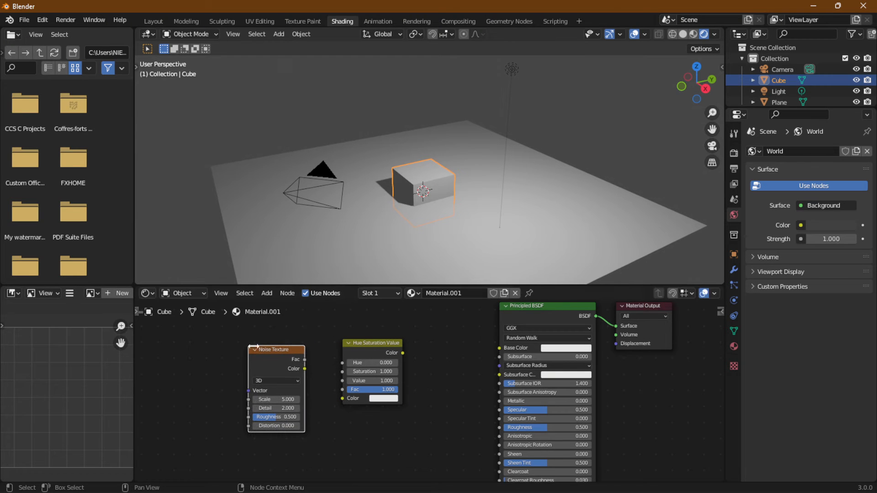
pyautogui.moveTo(366, 344); pyautogui.dragTo(371, 360)
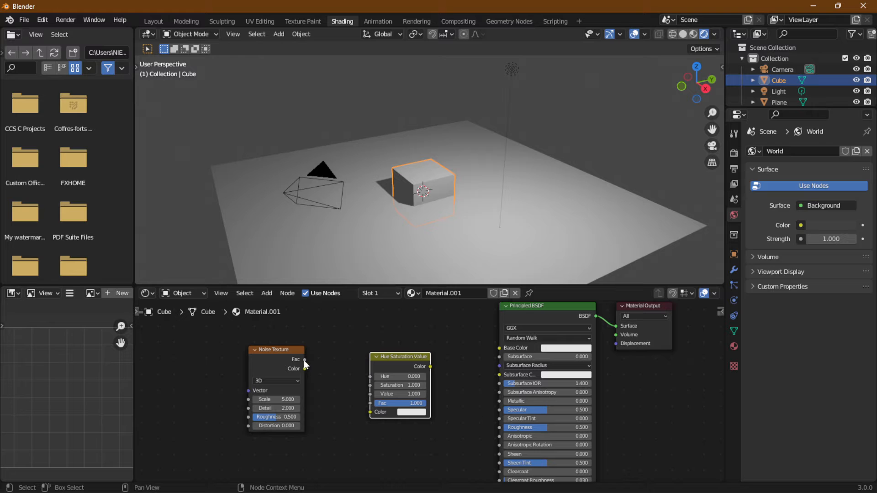
# - Link the Noise Texture's Fac output to Base Color, and replace that link with its Color output
pyautogui.moveTo(303, 361); pyautogui.dragTo(500, 353)
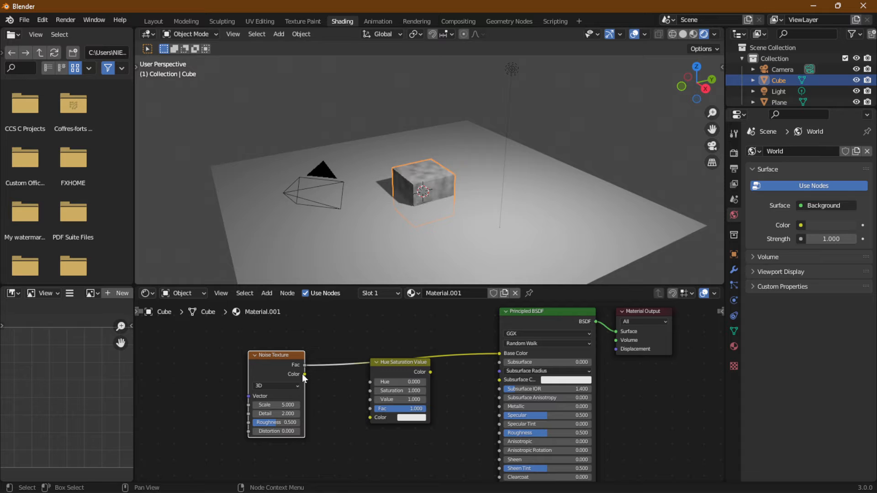
pyautogui.moveTo(305, 374)
pyautogui.mouseDown()
pyautogui.moveTo(456, 350)
pyautogui.moveTo(499, 353)
pyautogui.mouseUp()
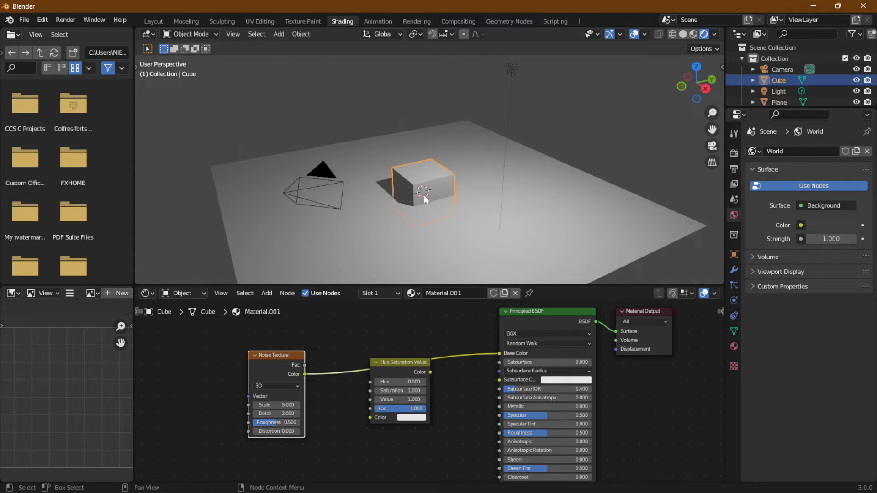
pyautogui.scroll(5, 440, 189)
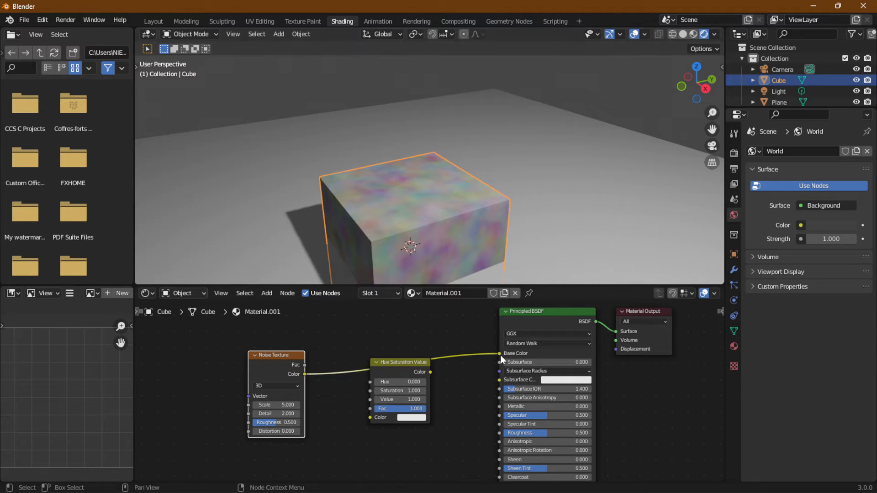
# - Reroute the Noise Texture's Color link into the Hue input and connect the Hue Saturation Value node's Color output to Base Color
pyautogui.moveTo(500, 352); pyautogui.dragTo(379, 380)
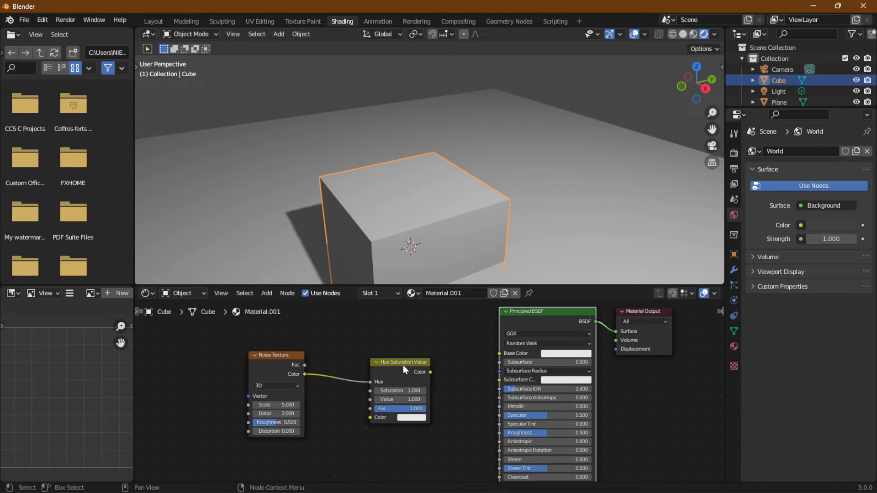
pyautogui.moveTo(430, 372); pyautogui.dragTo(500, 353)
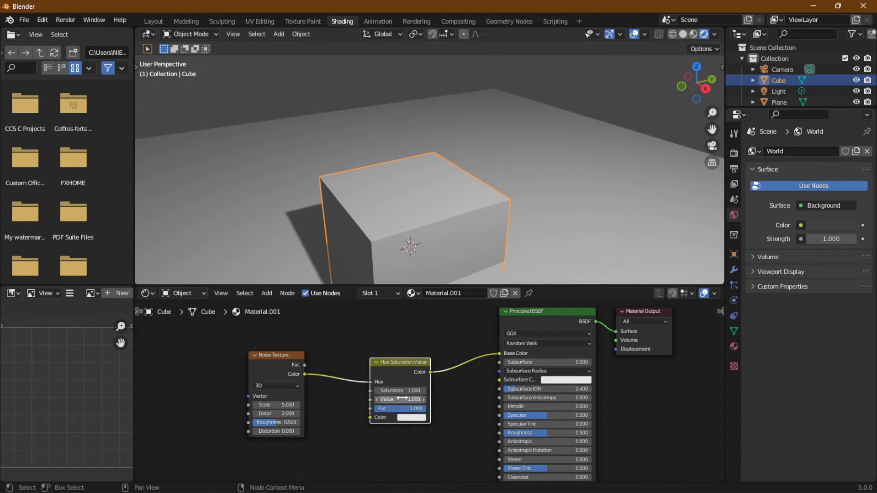
# - Set the Hue Saturation Value node's Saturation to 0 and move the node slightly closer to the Principled BSDF
pyautogui.moveTo(400, 390); pyautogui.dragTo(366, 391)
pyautogui.moveTo(390, 362)
pyautogui.mouseDown()
pyautogui.moveTo(428, 351)
pyautogui.moveTo(404, 353)
pyautogui.mouseUp()
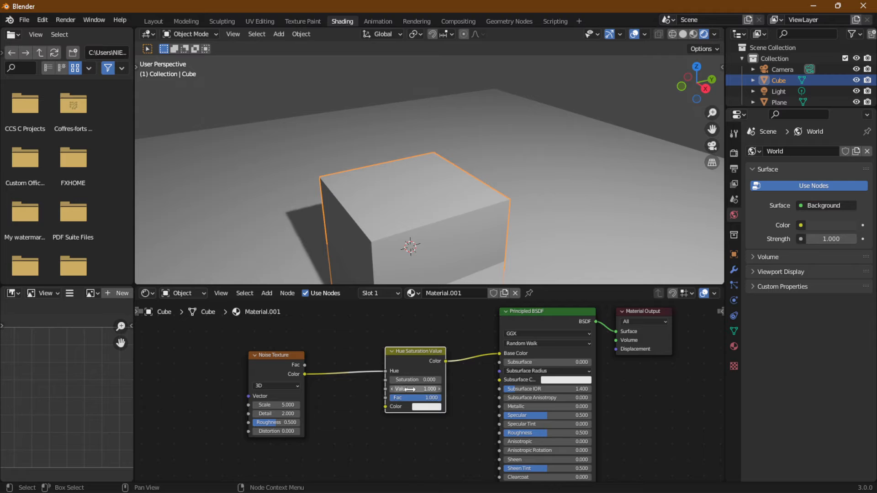
# - Examine the Hue Saturation Value node's Saturation, Value, Fac and Color settings, including its colour picker
pyautogui.scroll(3, 414, 400)
pyautogui.scroll(1, 416, 399)
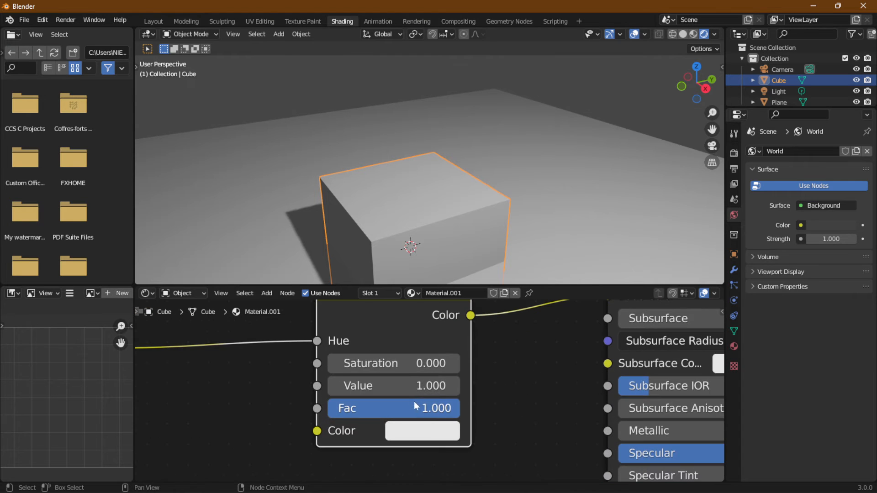
pyautogui.scroll(-2, 410, 396)
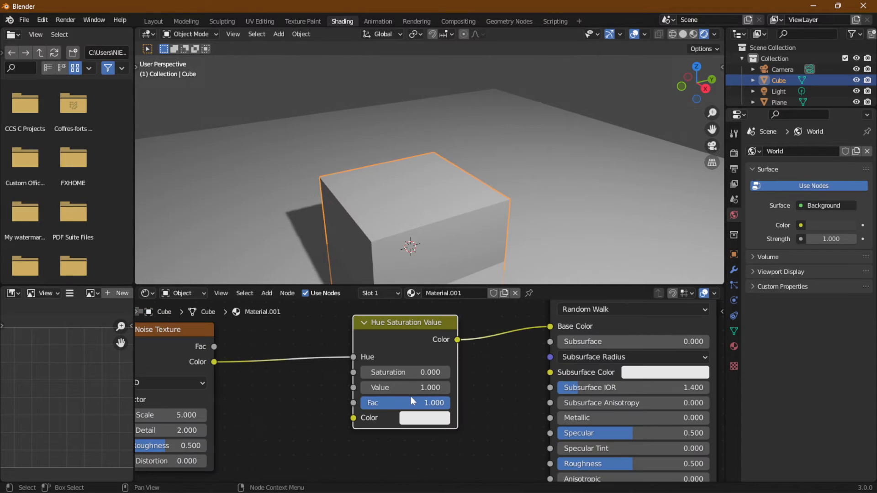
pyautogui.scroll(-2, 412, 400)
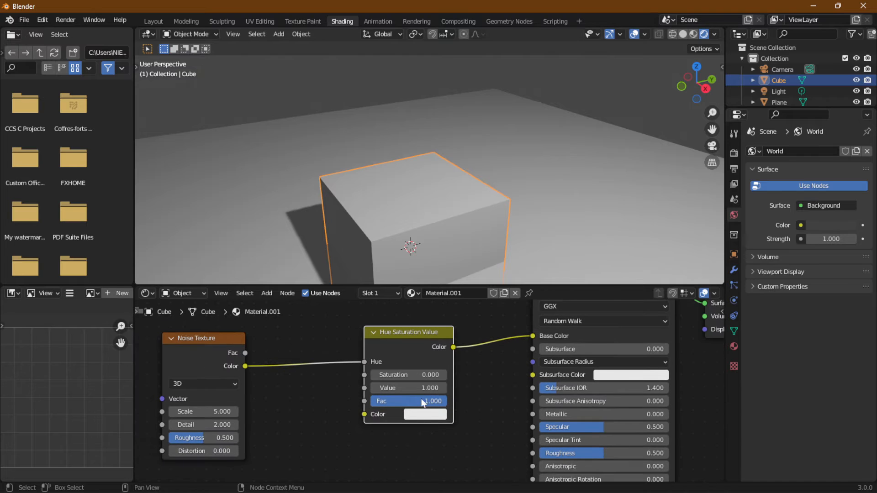
pyautogui.click(420, 415)
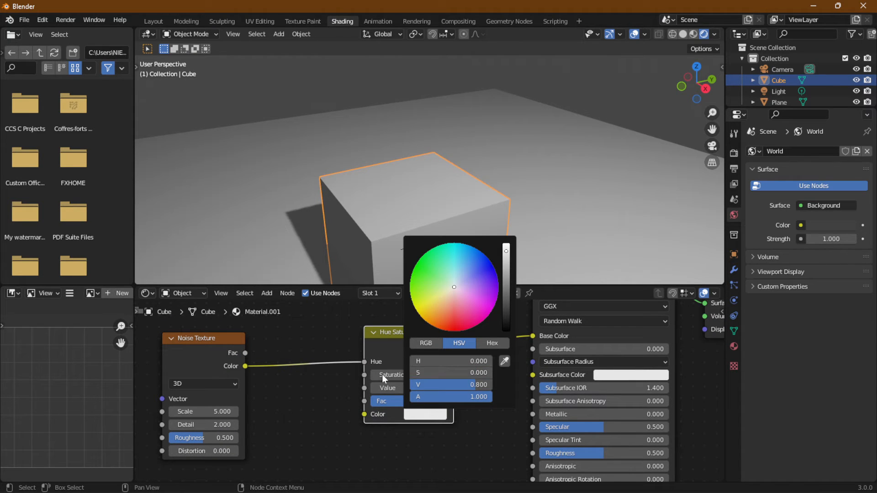
pyautogui.click(418, 421)
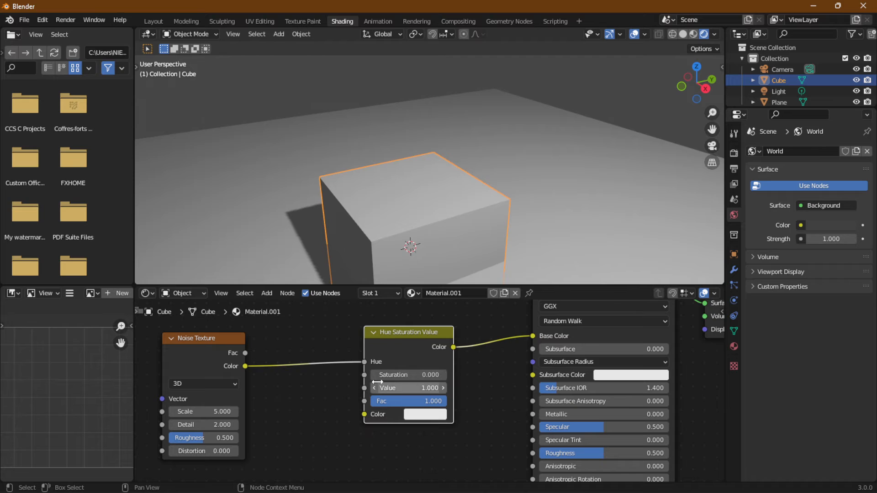
# - Set the Hue Saturation Value node's Color to a pinkish purple with hue about 0.773 and saturation about 0.781
pyautogui.click(426, 419)
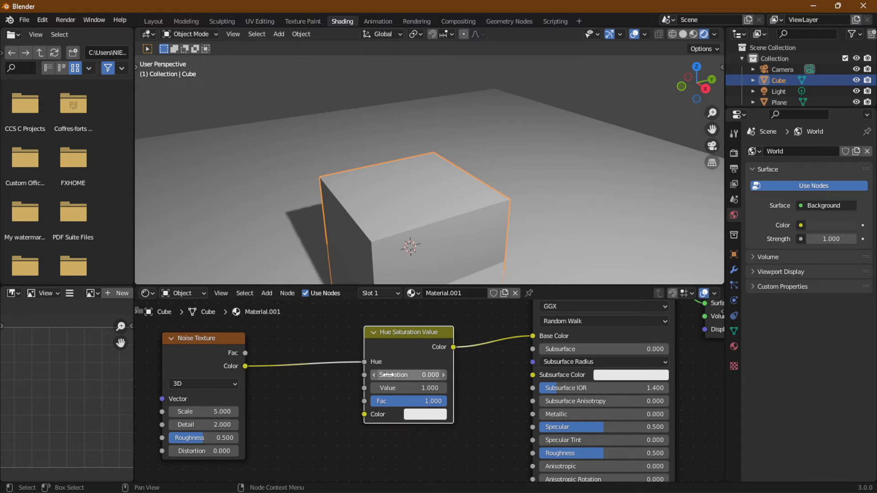
pyautogui.click(422, 417)
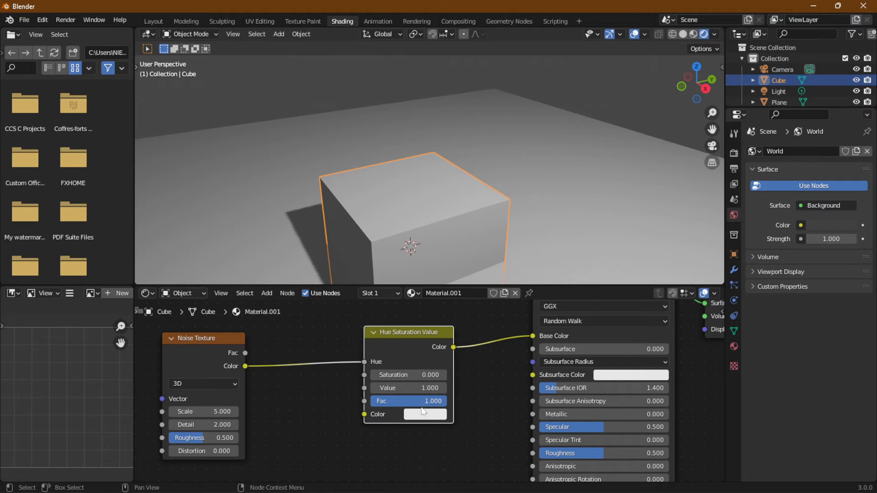
pyautogui.click(424, 415)
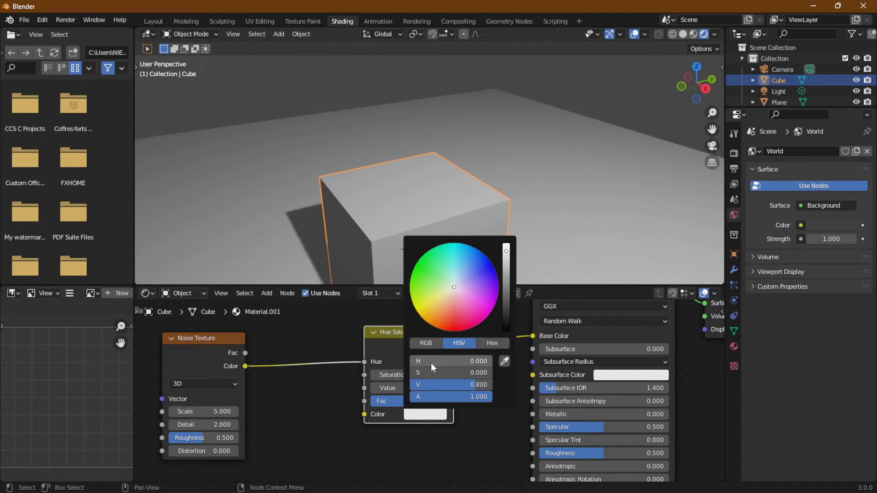
pyautogui.moveTo(419, 364); pyautogui.dragTo(448, 363)
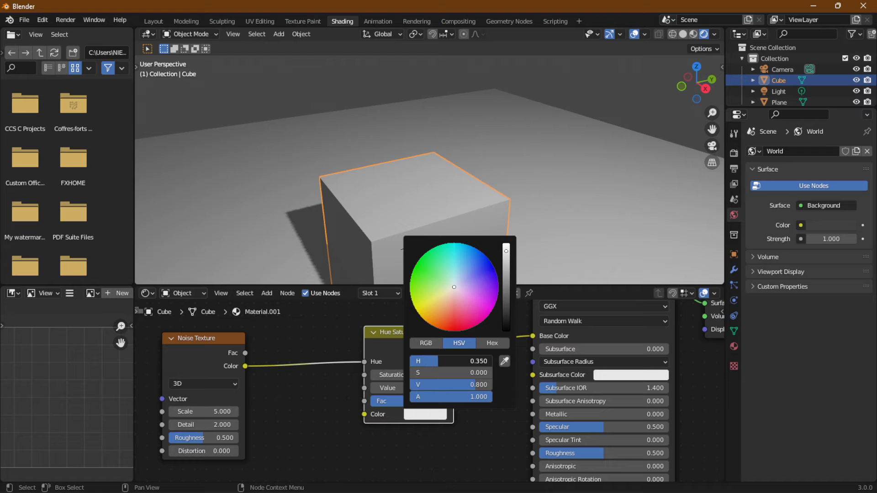
pyautogui.moveTo(454, 293); pyautogui.dragTo(476, 284)
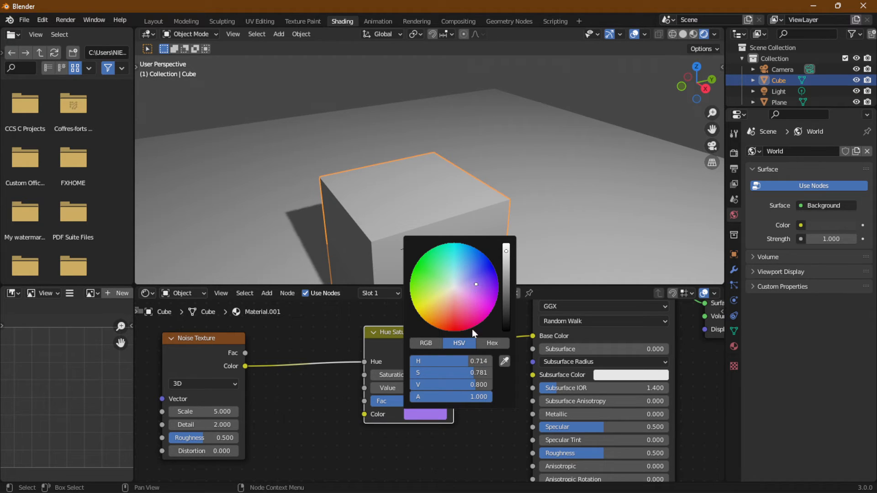
pyautogui.moveTo(442, 361)
pyautogui.mouseDown()
pyautogui.moveTo(461, 361)
pyautogui.moveTo(422, 361)
pyautogui.moveTo(492, 361)
pyautogui.moveTo(470, 361)
pyautogui.mouseUp()
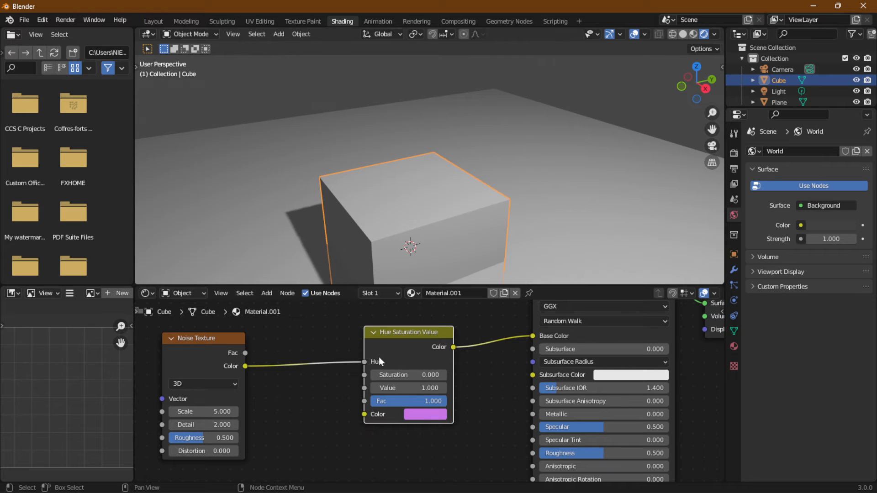
# - Disconnect the Noise Texture from the Hue input and change the Hue Saturation Value node's Color to green, hue about 0.311
pyautogui.moveTo(366, 361); pyautogui.dragTo(344, 363)
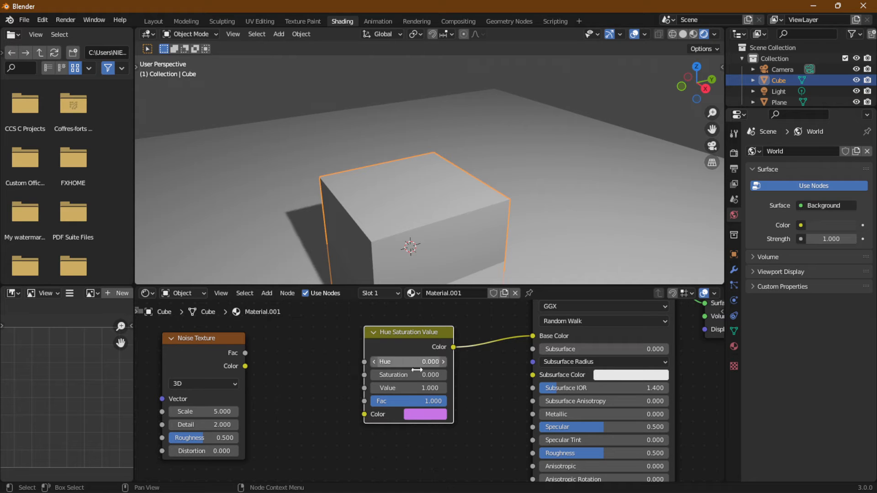
pyautogui.click(418, 414)
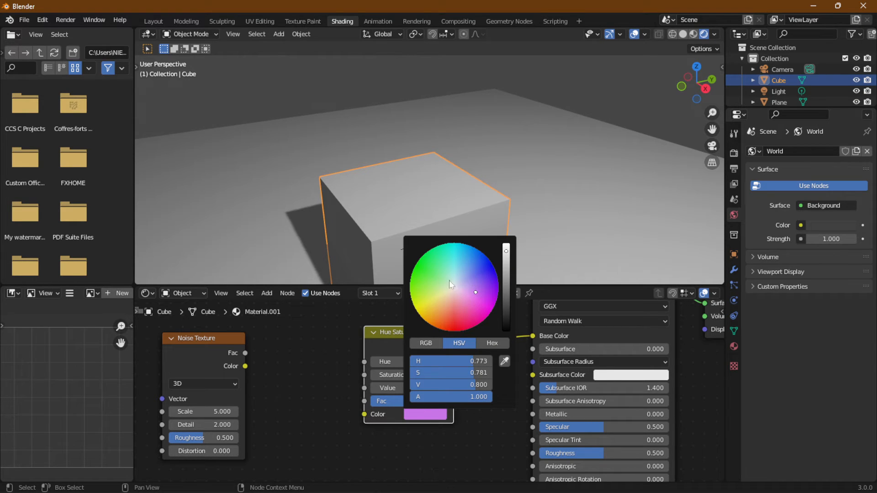
pyautogui.moveTo(457, 361); pyautogui.dragTo(434, 360)
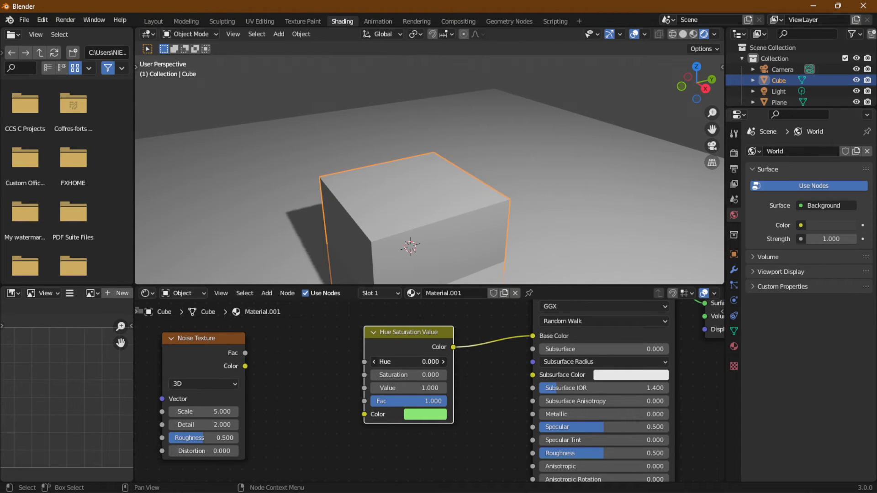
pyautogui.moveTo(432, 361); pyautogui.dragTo(407, 362)
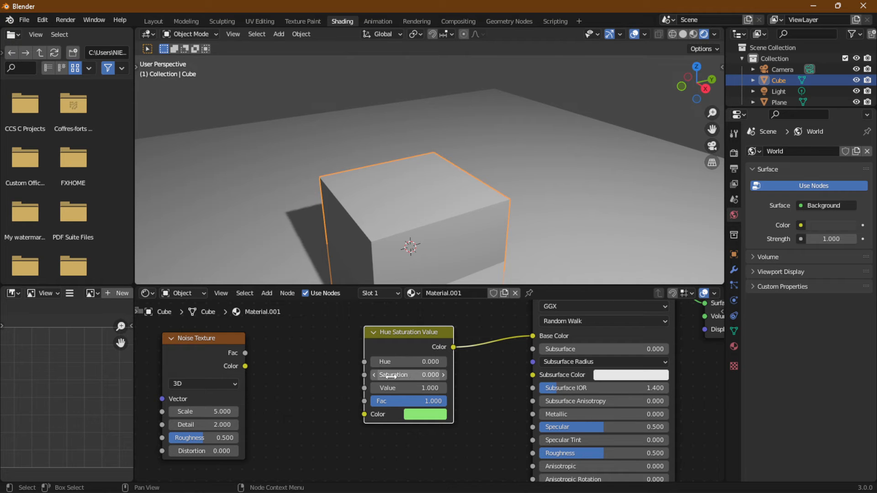
# - Change the Hue Saturation Value node's Color to a pale purple with hue about 0.722 and saturation about 0.515
pyautogui.click(425, 414)
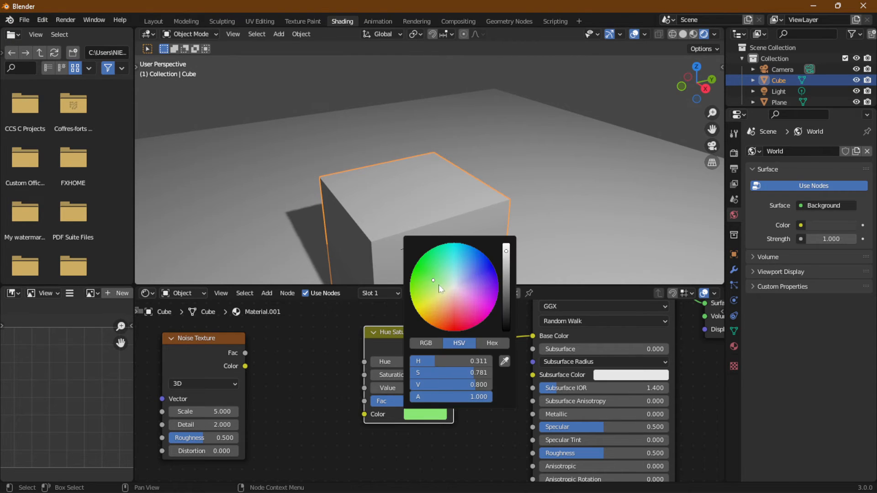
pyautogui.moveTo(439, 285); pyautogui.dragTo(469, 286)
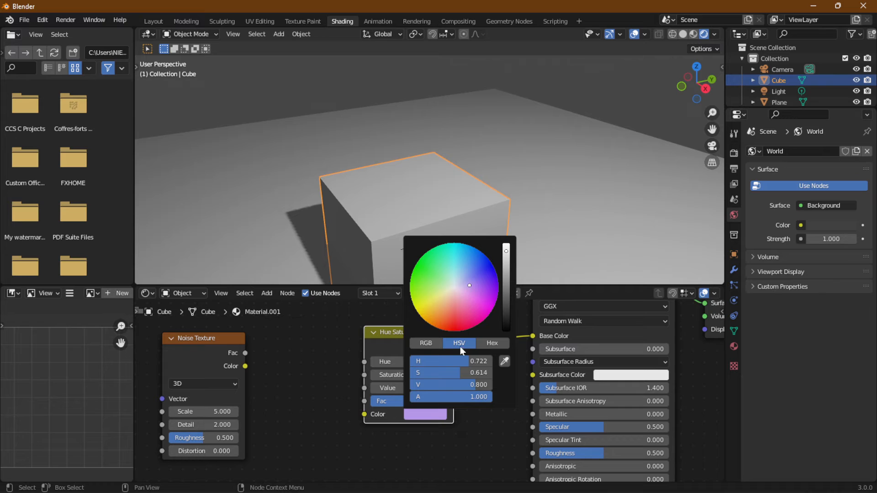
pyautogui.moveTo(433, 372)
pyautogui.mouseDown()
pyautogui.moveTo(466, 371)
pyautogui.moveTo(434, 372)
pyautogui.mouseUp()
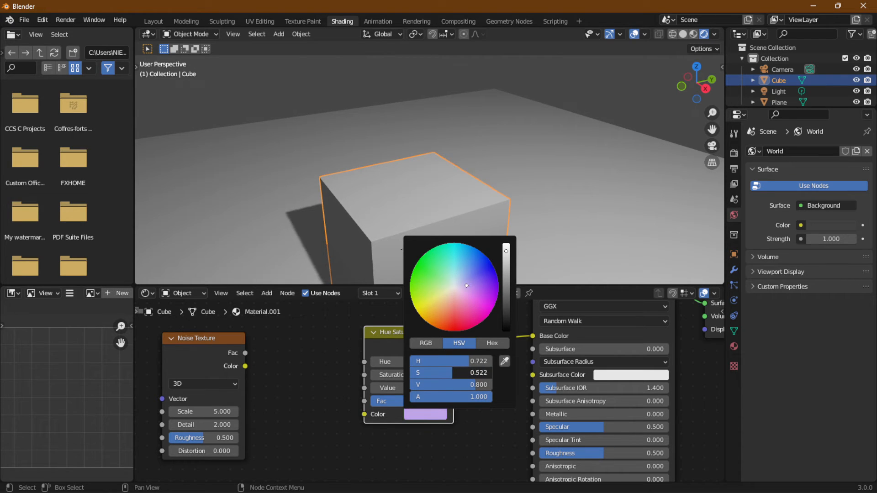
# - Link the Noise Texture's Fac output to the Hue input and enter 1.0 for the Hue Saturation Value node's Fac
pyautogui.moveTo(249, 352); pyautogui.dragTo(363, 372)
pyautogui.moveTo(364, 372); pyautogui.dragTo(364, 363)
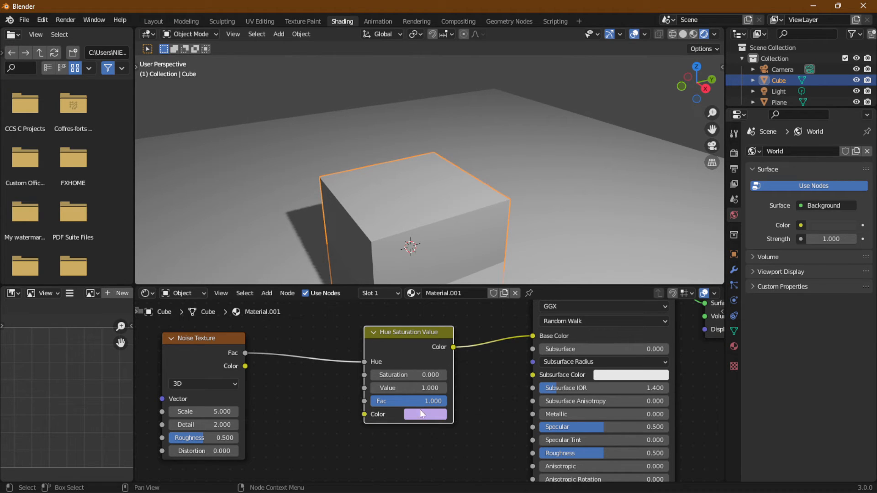
pyautogui.click(445, 399)
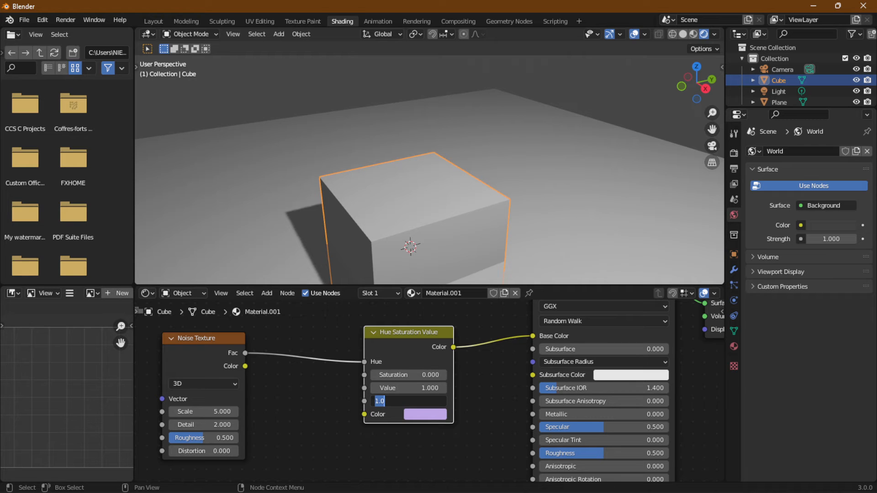
pyautogui.press('Return')
# - Set the Hue Saturation Value node's Color to a stronger purple with hue about 0.714 and saturation about 0.745
pyautogui.click(425, 415)
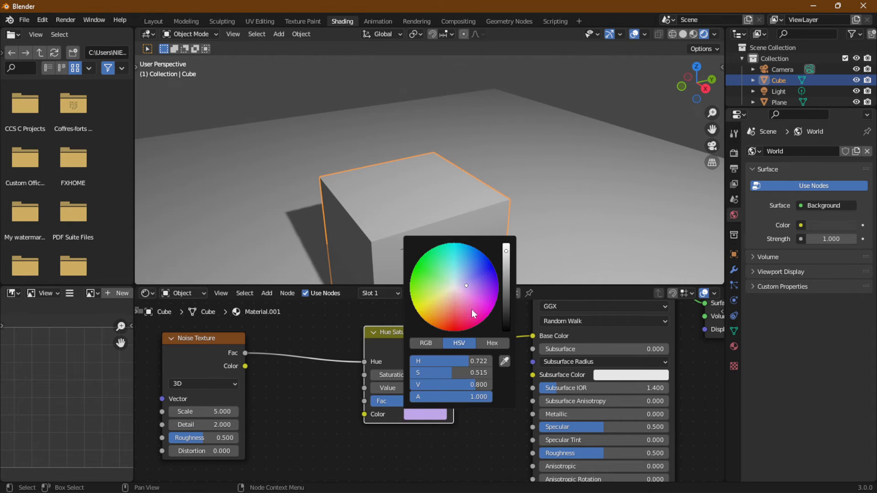
pyautogui.moveTo(469, 291); pyautogui.dragTo(474, 284)
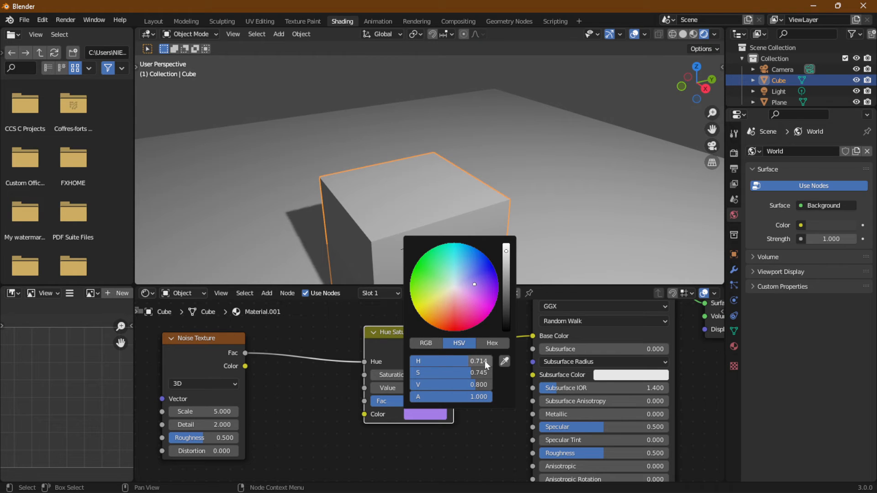
pyautogui.click(432, 413)
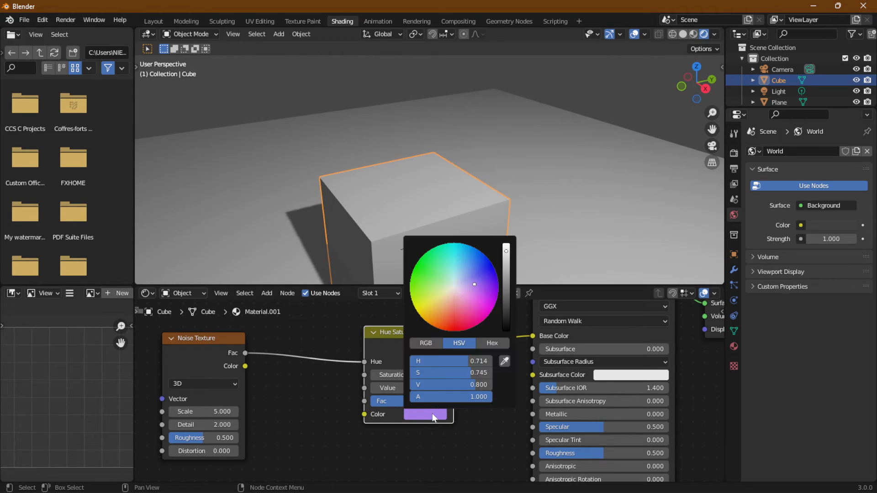
# - Set the Hue Saturation Value node's Saturation to 1.5
pyautogui.click(390, 374)
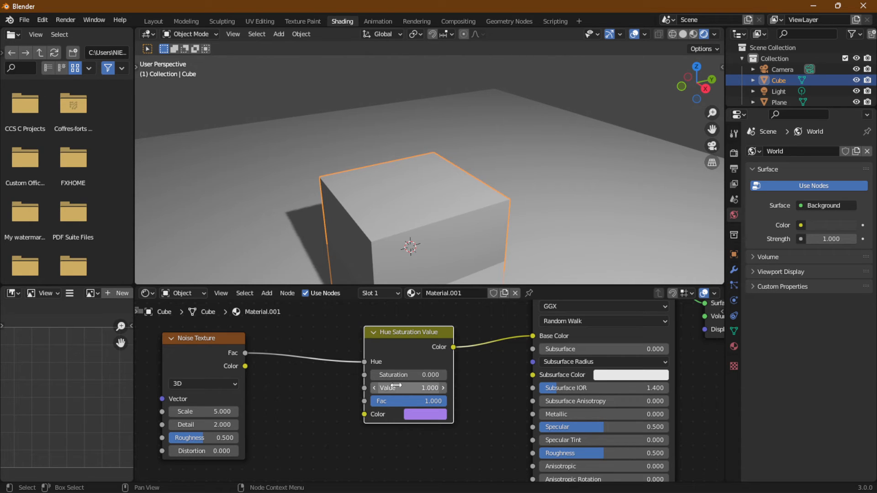
pyautogui.write('2')
pyautogui.press('Return')
pyautogui.moveTo(430, 375); pyautogui.dragTo(371, 375)
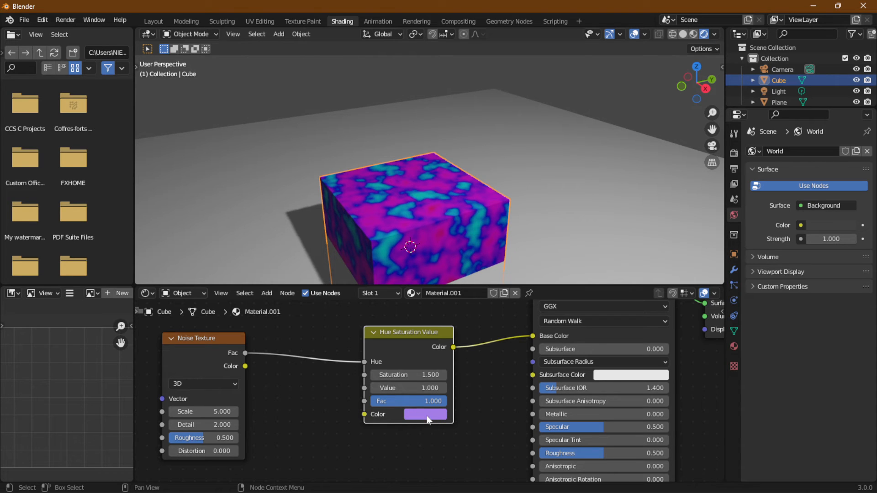
# - Shift the Hue Saturation Value node slightly and darken its Color to saturation about 0.822 and value about 0.372
pyautogui.click(425, 414)
pyautogui.moveTo(457, 378)
pyautogui.mouseDown()
pyautogui.moveTo(425, 377)
pyautogui.moveTo(473, 372)
pyautogui.mouseUp()
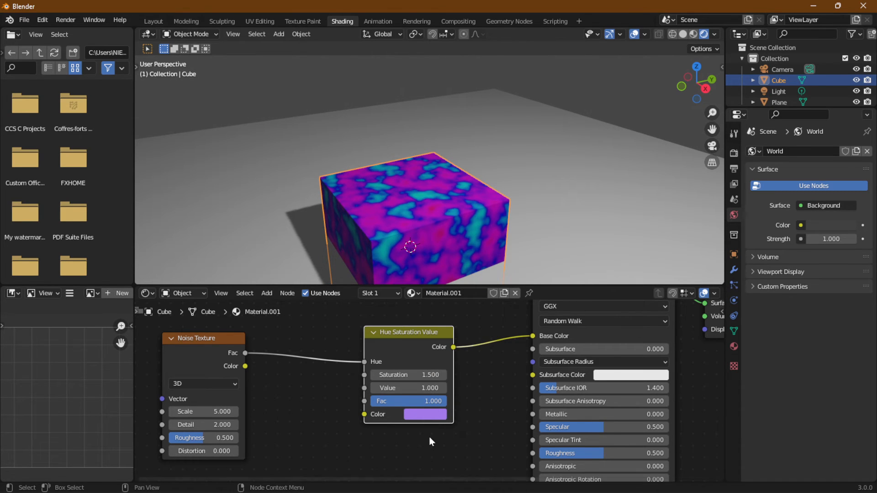
pyautogui.moveTo(422, 410); pyautogui.dragTo(424, 413)
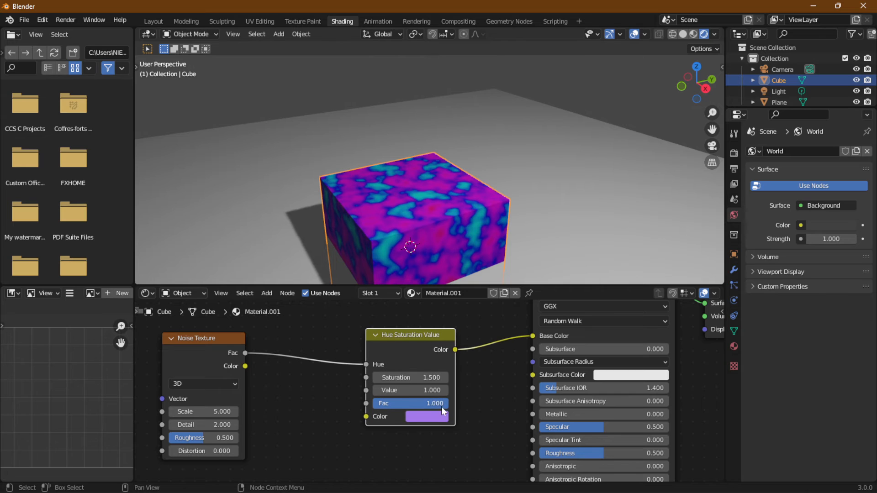
pyautogui.click(434, 417)
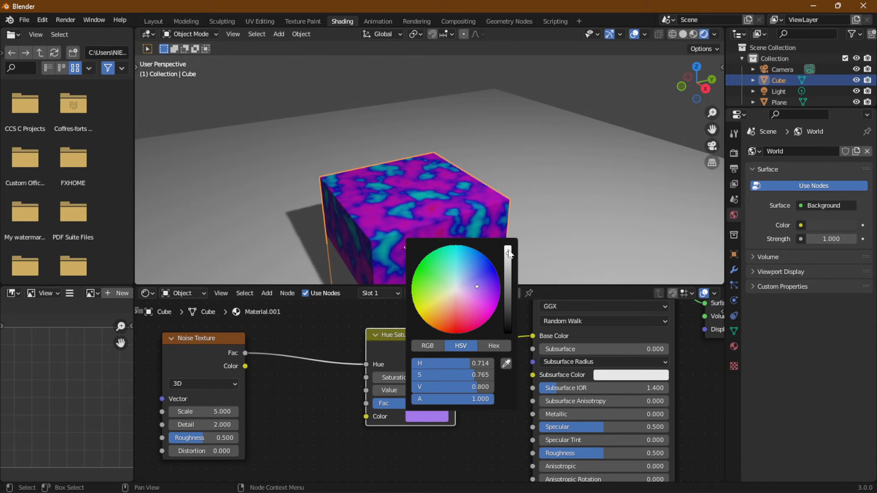
pyautogui.moveTo(508, 260); pyautogui.dragTo(508, 284)
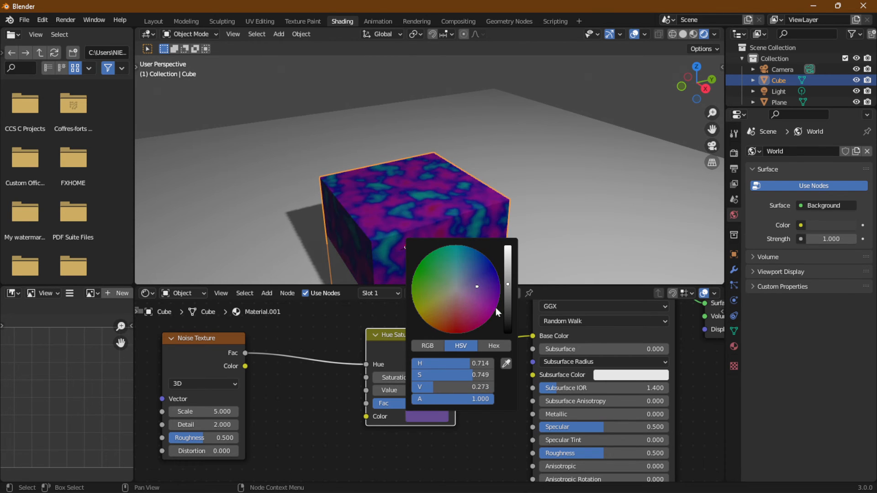
pyautogui.moveTo(427, 378)
pyautogui.mouseDown()
pyautogui.moveTo(489, 375)
pyautogui.moveTo(471, 375)
pyautogui.moveTo(472, 386)
pyautogui.moveTo(440, 387)
pyautogui.moveTo(484, 387)
pyautogui.moveTo(442, 388)
pyautogui.mouseUp()
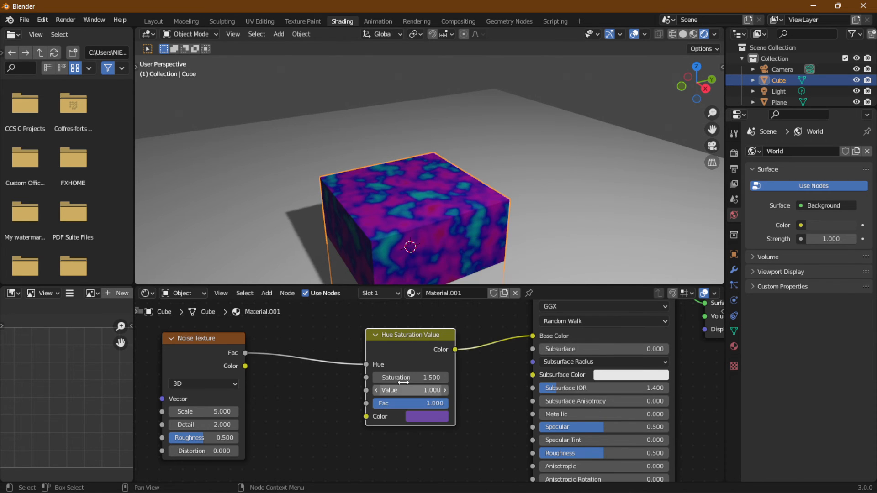
# - Set the Hue Saturation Value node's Saturation and Value to 2 and lower its Fac to about 0.454
pyautogui.moveTo(437, 403); pyautogui.dragTo(498, 387)
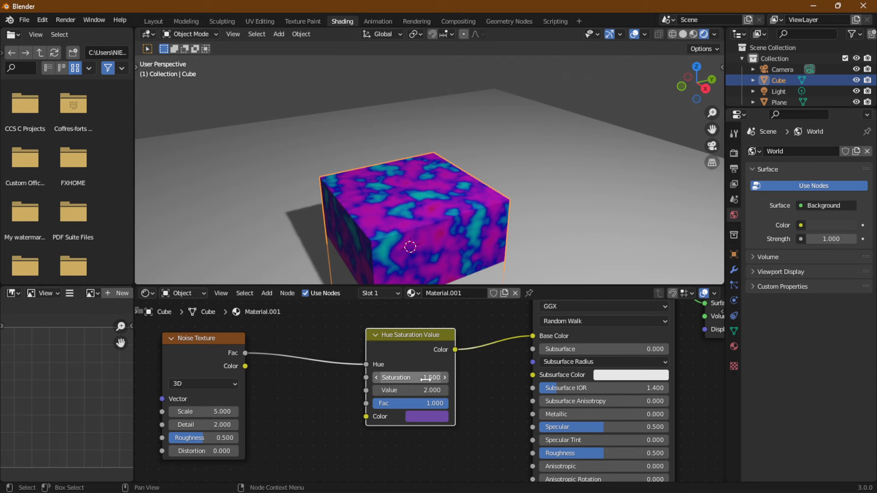
pyautogui.moveTo(422, 379); pyautogui.dragTo(457, 379)
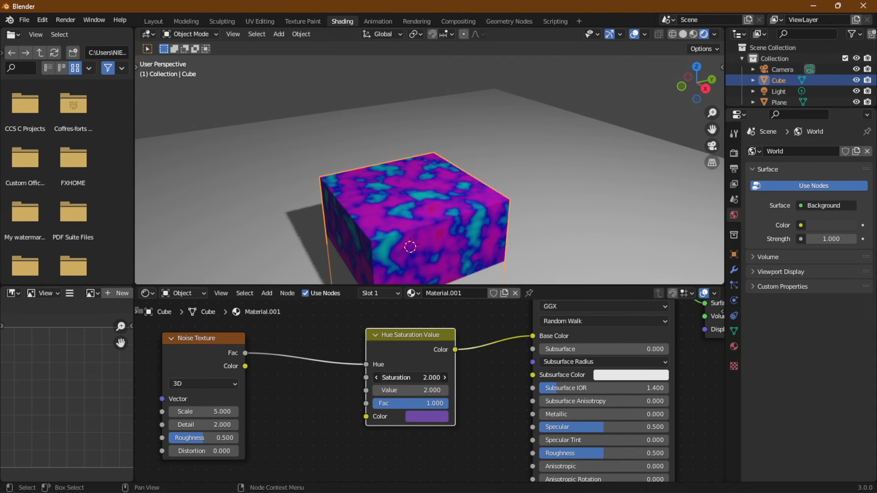
pyautogui.click(411, 377)
pyautogui.write('1.1')
pyautogui.press('Return')
pyautogui.moveTo(411, 377)
pyautogui.mouseDown()
pyautogui.moveTo(348, 377)
pyautogui.moveTo(424, 377)
pyautogui.mouseUp()
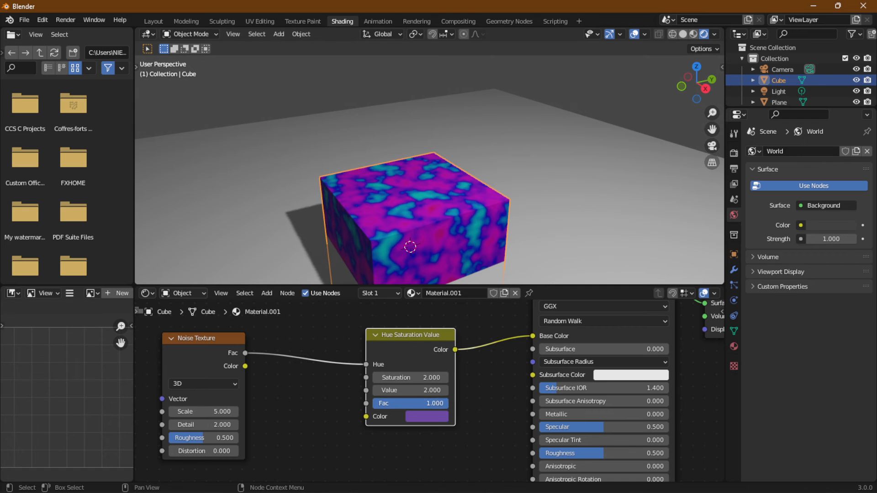
pyautogui.moveTo(439, 404); pyautogui.dragTo(407, 404)
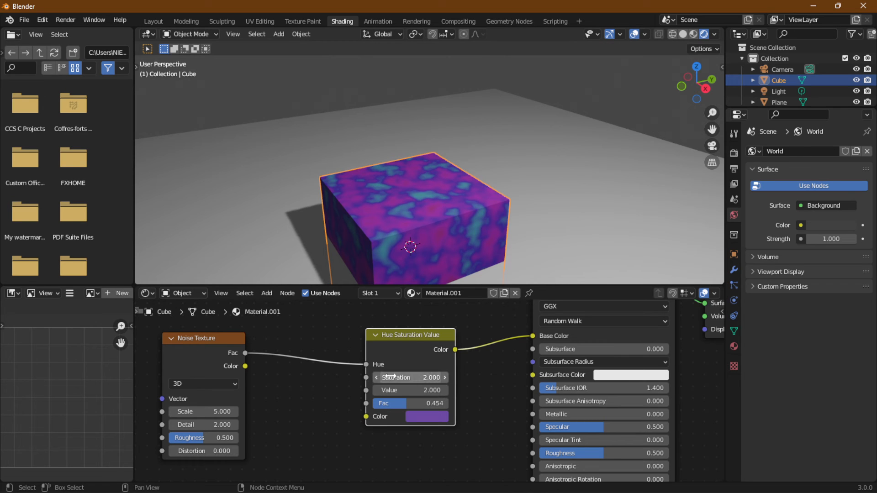
# - Disconnect the Noise Texture from the Hue input and brighten the Hue Saturation Value node's Color slightly
pyautogui.moveTo(365, 367); pyautogui.dragTo(319, 380)
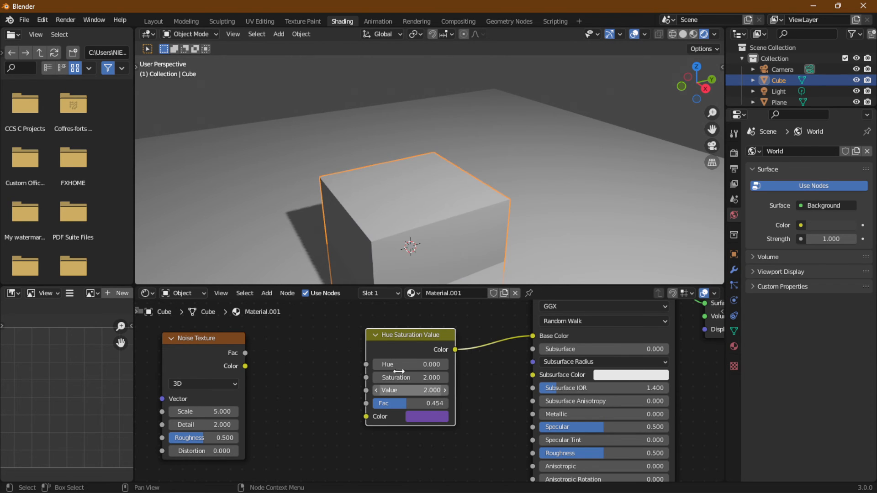
pyautogui.click(429, 416)
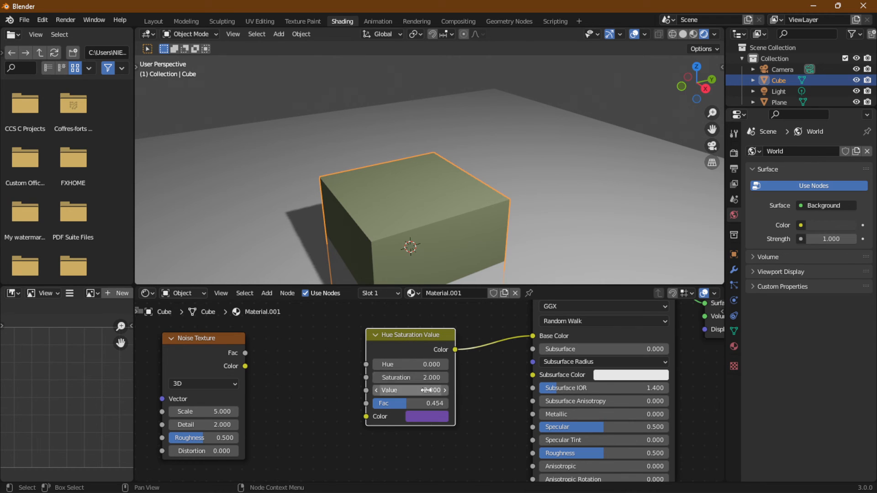
pyautogui.click(431, 418)
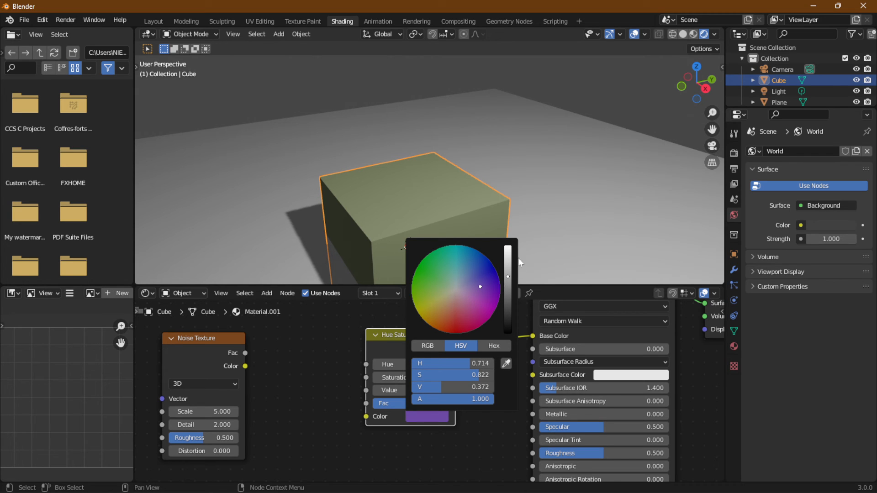
pyautogui.click(439, 416)
pyautogui.moveTo(509, 276)
pyautogui.mouseDown()
pyautogui.moveTo(509, 300)
pyautogui.moveTo(511, 274)
pyautogui.mouseUp()
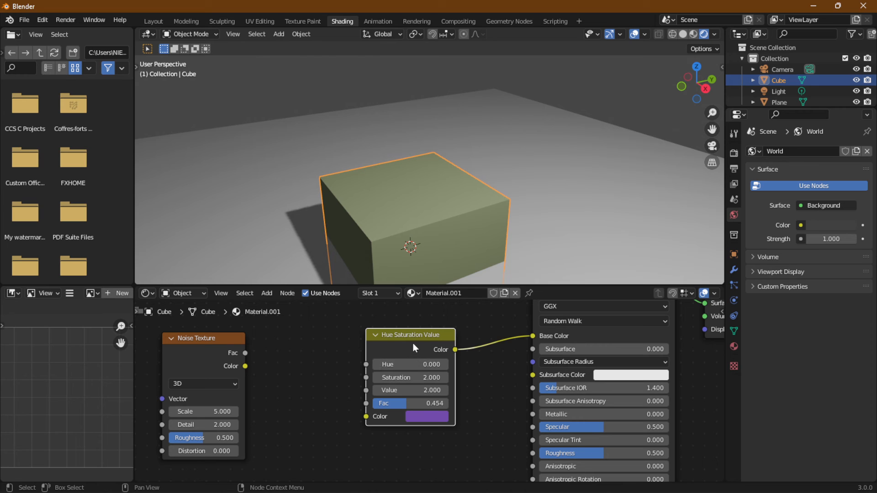
# - Replace the selected Hue Saturation Value node with a fresh one placed between the Noise Texture and the shader node
pyautogui.press('Delete')
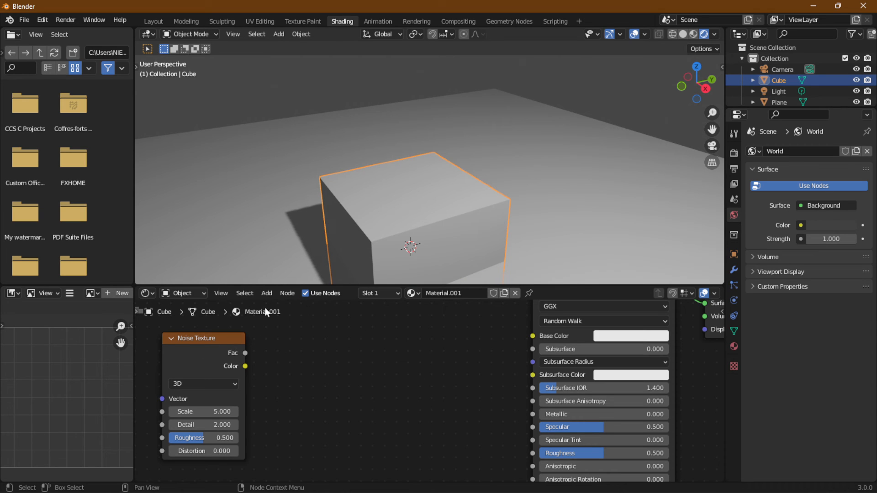
pyautogui.click(268, 292)
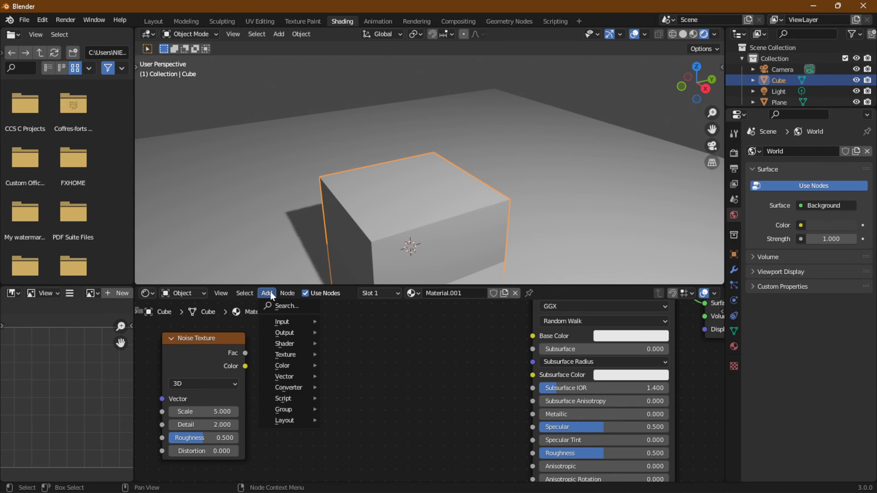
pyautogui.moveTo(280, 323)
pyautogui.moveTo(292, 364)
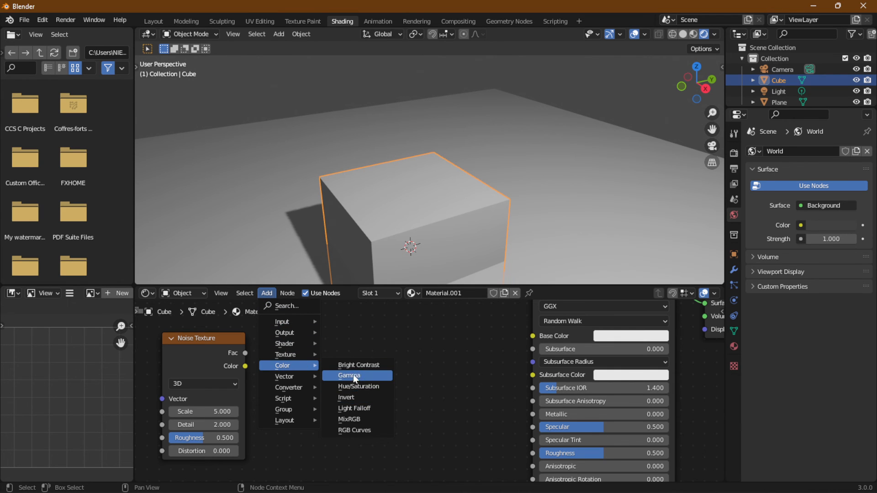
pyautogui.click(352, 386)
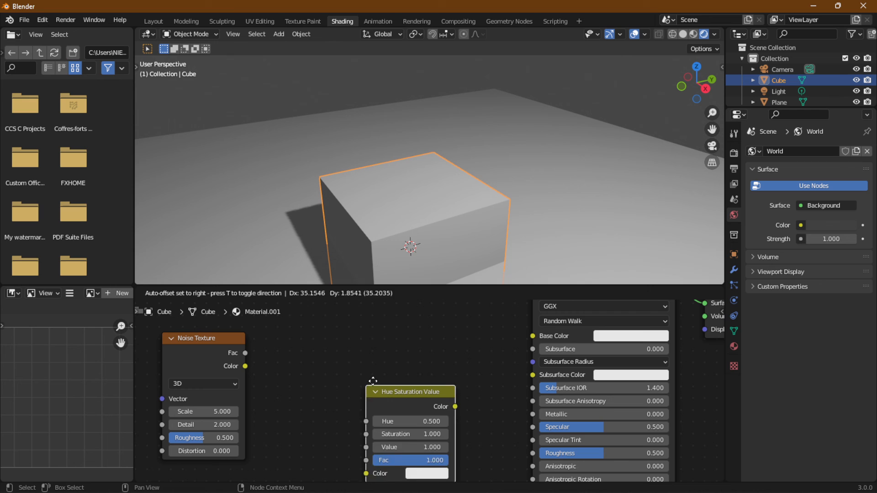
pyautogui.click(347, 337)
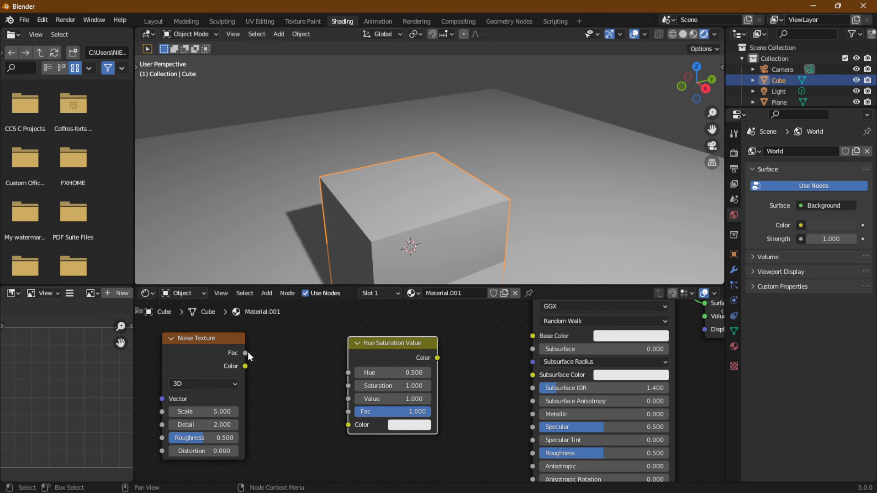
# - Link the Noise Texture's Fac to Hue and its Color to the Hue Saturation Value node's Color, and that node's output to Base Color
pyautogui.moveTo(246, 353); pyautogui.dragTo(349, 372)
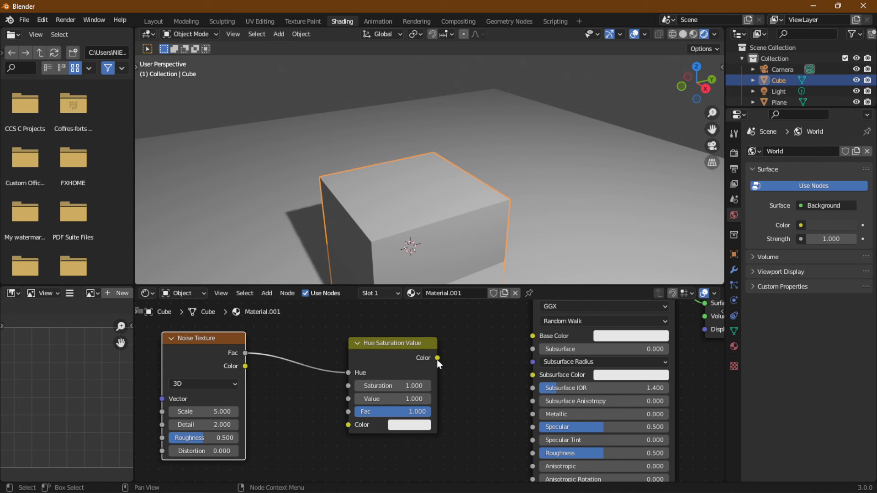
pyautogui.moveTo(437, 359); pyautogui.dragTo(533, 336)
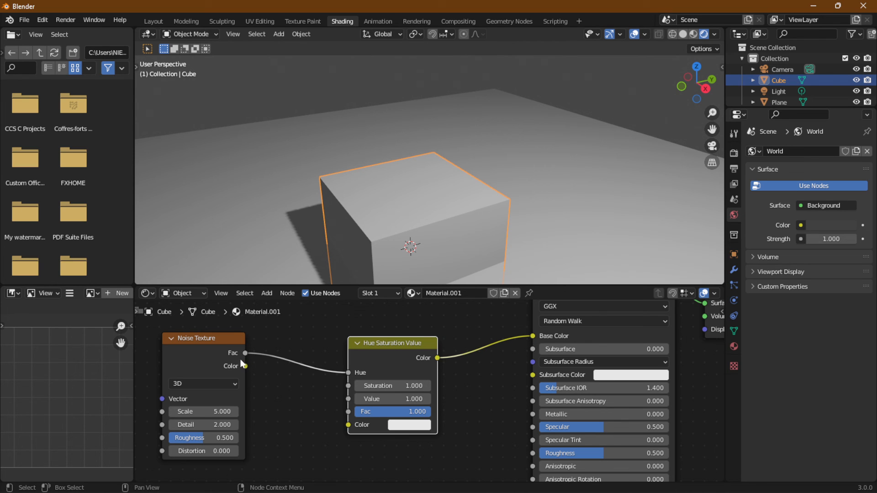
pyautogui.moveTo(245, 366); pyautogui.dragTo(348, 425)
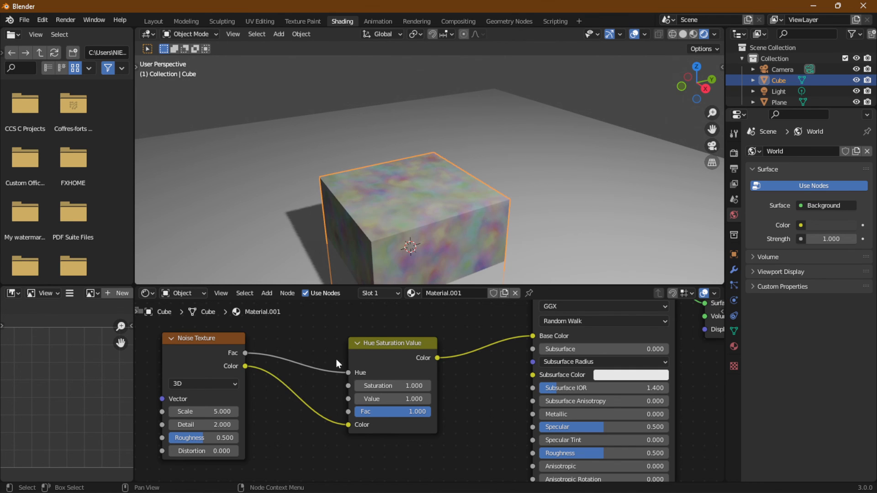
# - Disconnect the Noise Texture's Fac from Hue, and set the node's Hue to 0.6, Saturation to 0 and Value to 1.8
pyautogui.moveTo(347, 373); pyautogui.dragTo(325, 376)
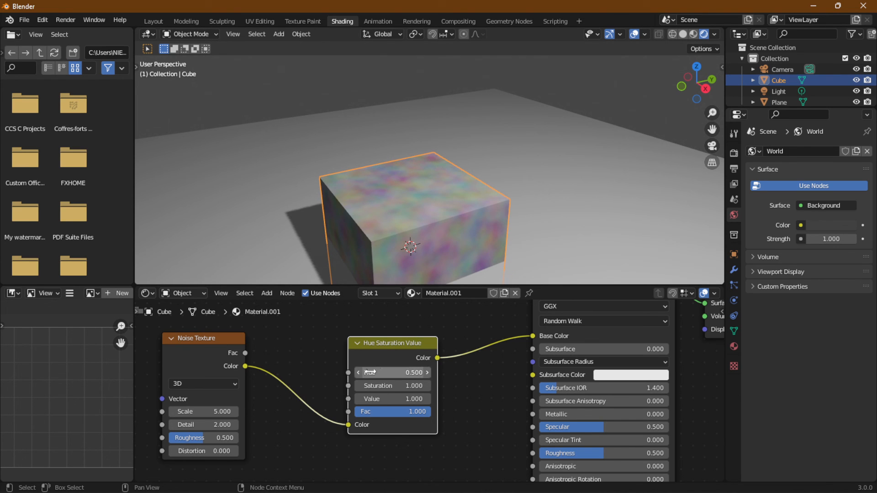
pyautogui.moveTo(374, 372); pyautogui.dragTo(329, 372)
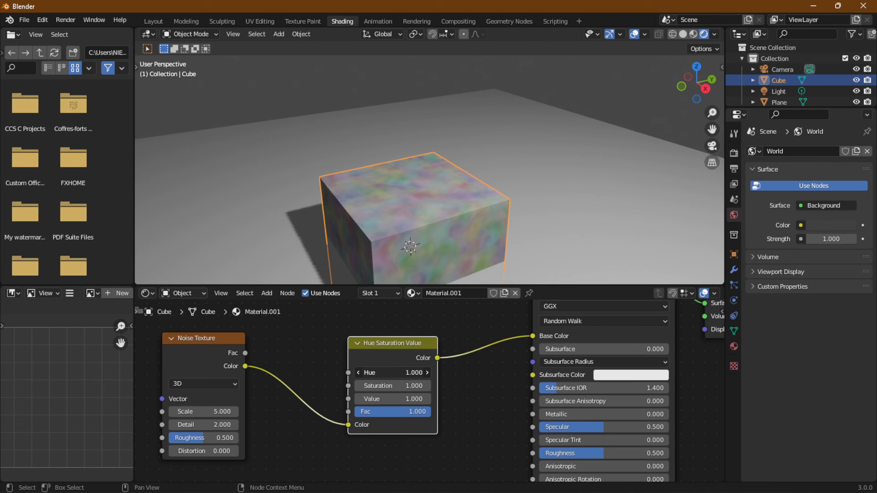
pyautogui.moveTo(422, 372); pyautogui.dragTo(320, 385)
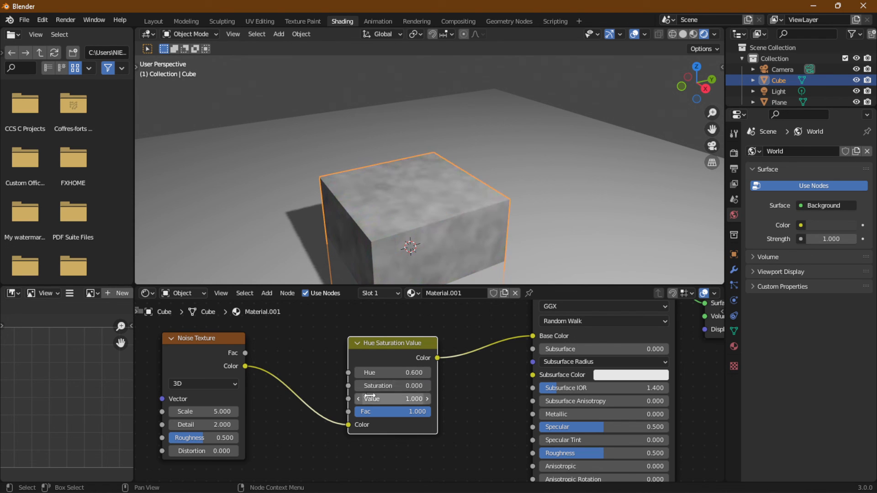
pyautogui.moveTo(372, 398); pyautogui.dragTo(402, 398)
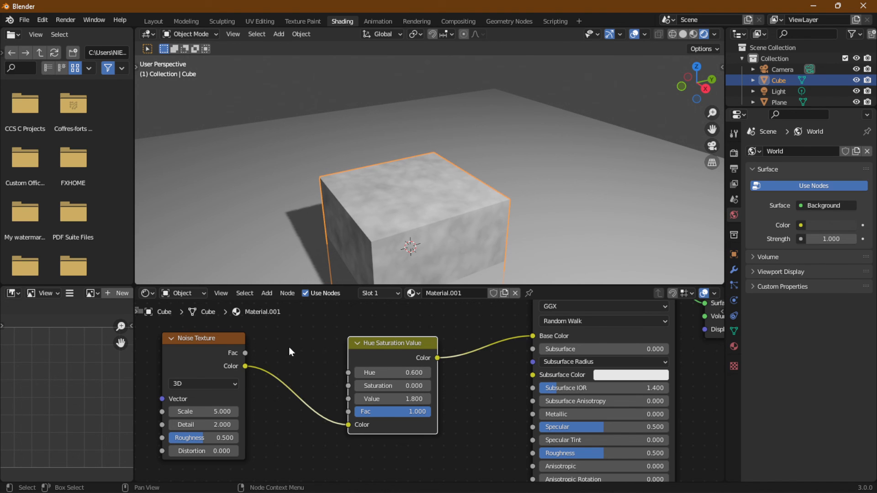
# - Begin adding another color node to the cube's material
pyautogui.click(267, 293)
pyautogui.moveTo(278, 366)
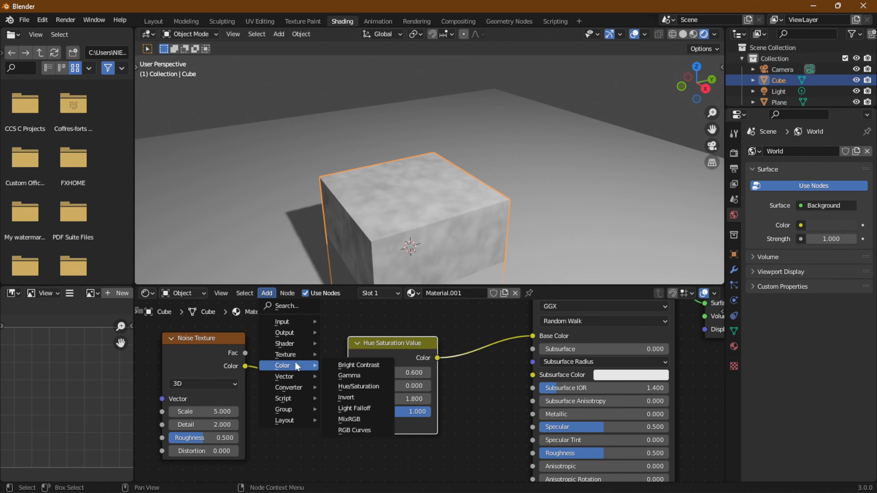